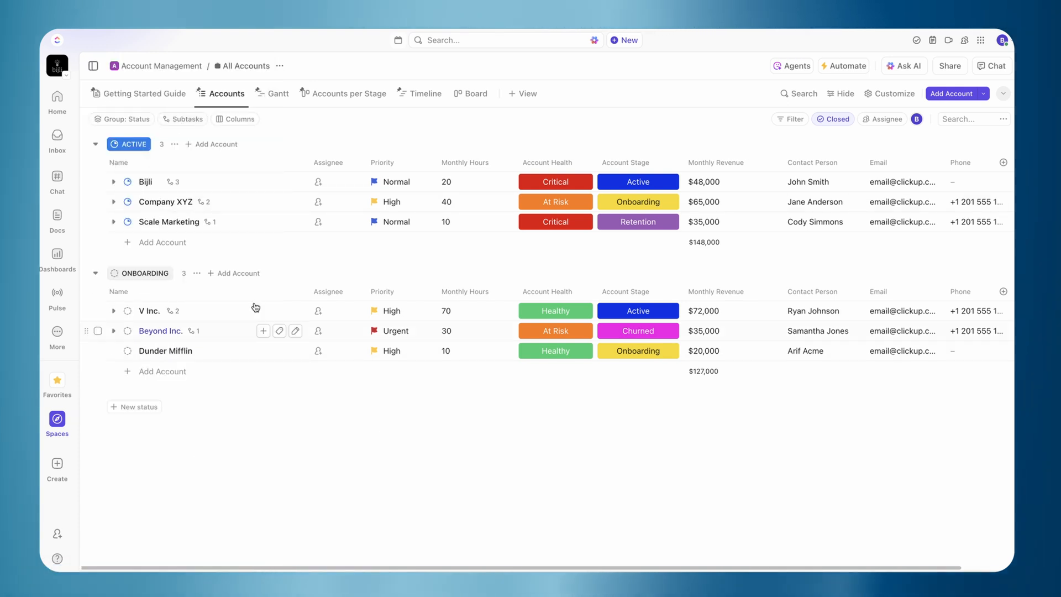
# Examine the Account Health options available for the Bijli account, leaving its value as it is.
pyautogui.moveTo(466, 366)
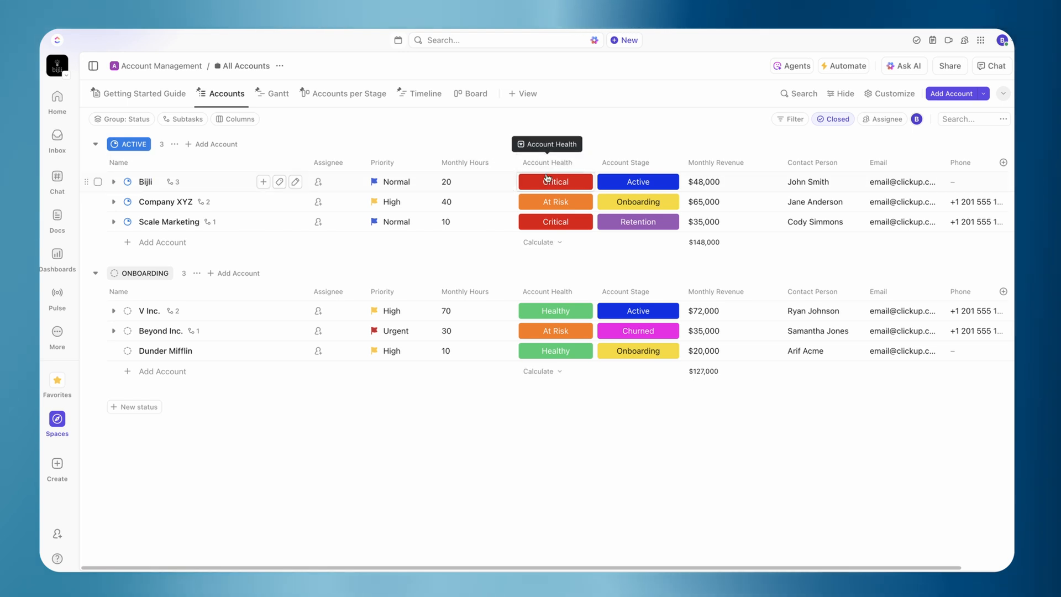
pyautogui.click(575, 182)
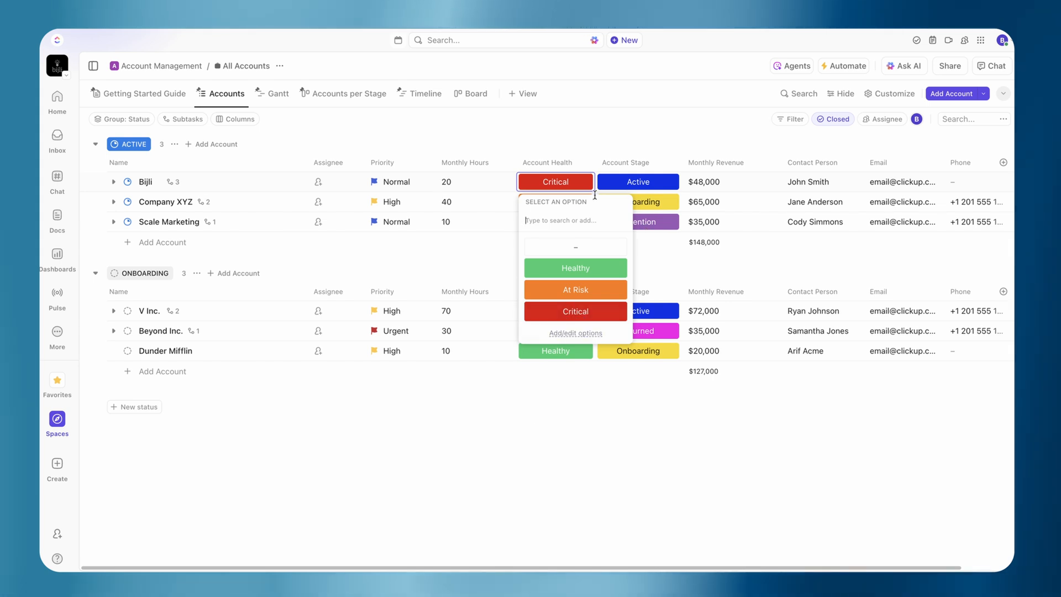
pyautogui.click(535, 457)
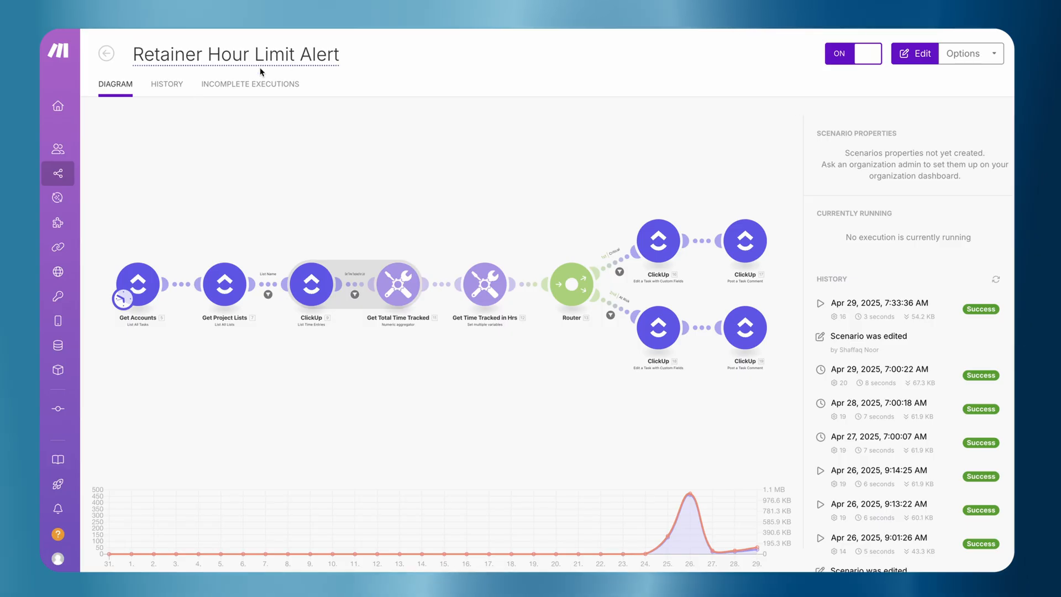
pyautogui.moveTo(138, 171)
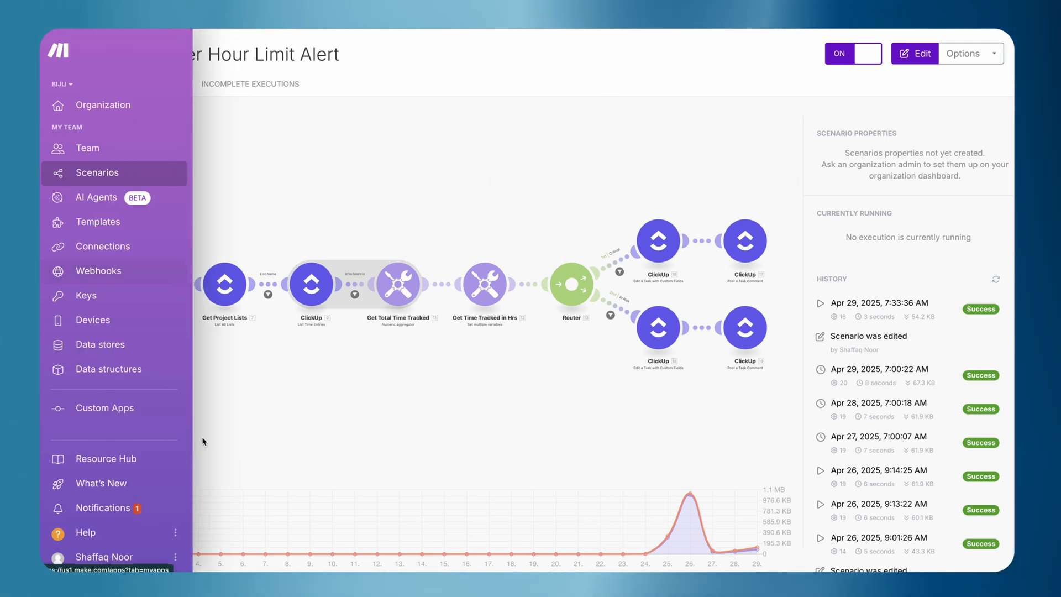
pyautogui.click(293, 411)
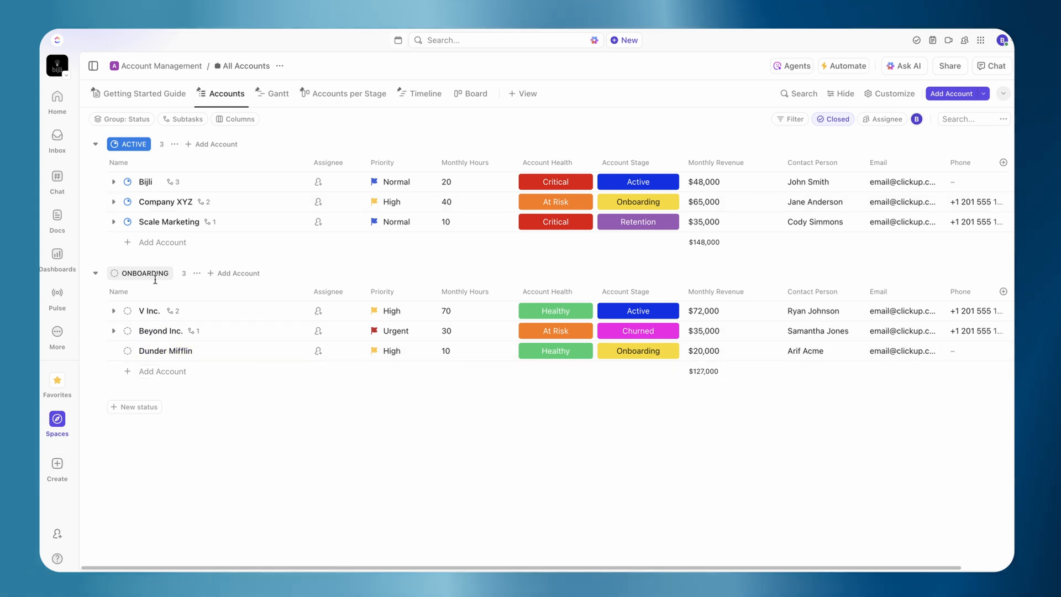
# Change the status of the Dunder Mifflin account from Onboarding to Active.
pyautogui.click(128, 351)
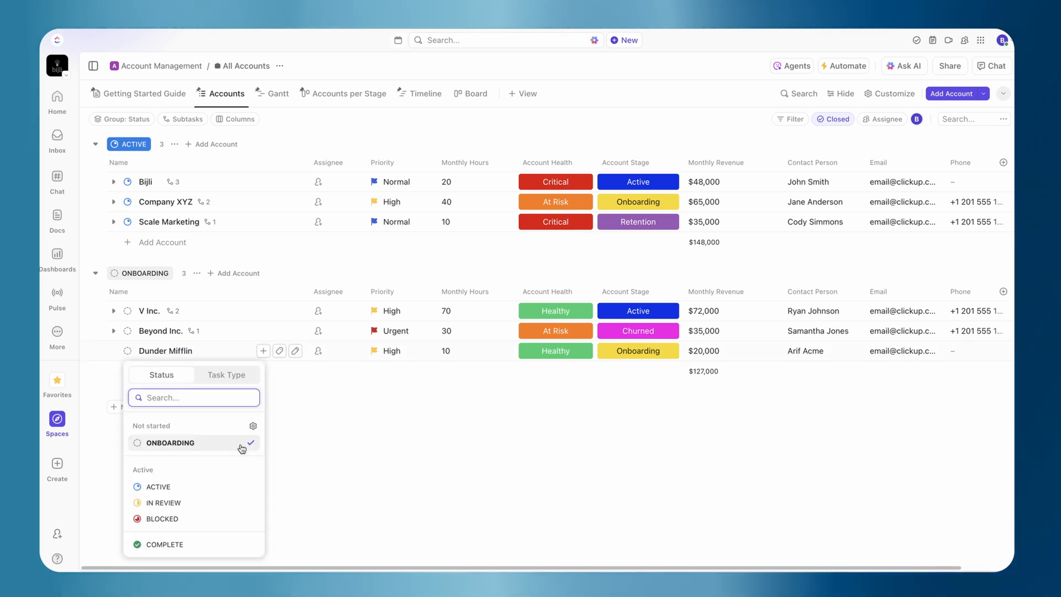
pyautogui.click(185, 491)
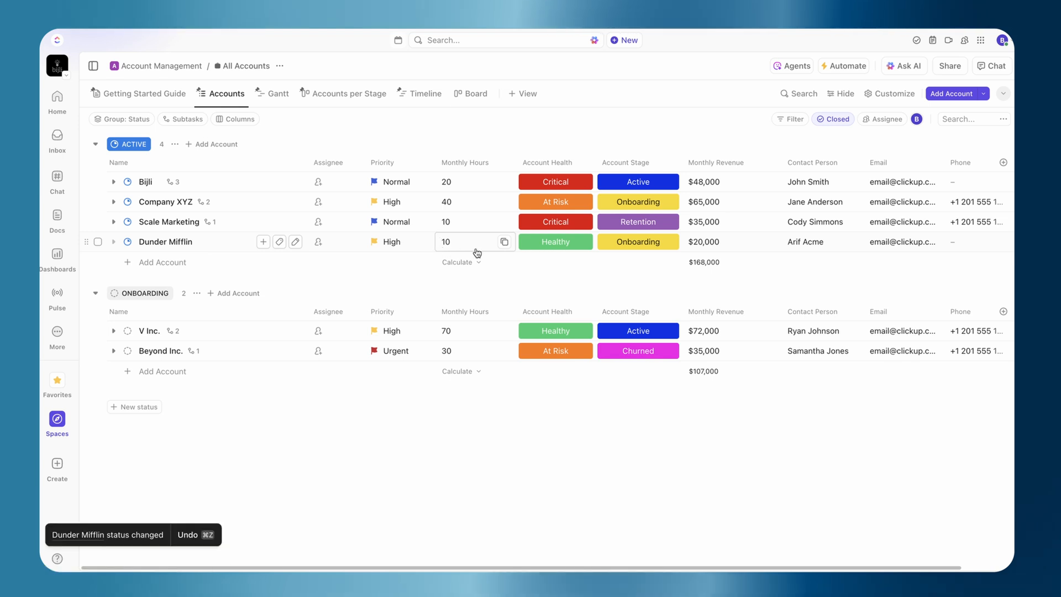
# Open the Dunder Mifflin list under Account Projects and log 3 hours of tracked time on Task 1.
pyautogui.moveTo(57, 424)
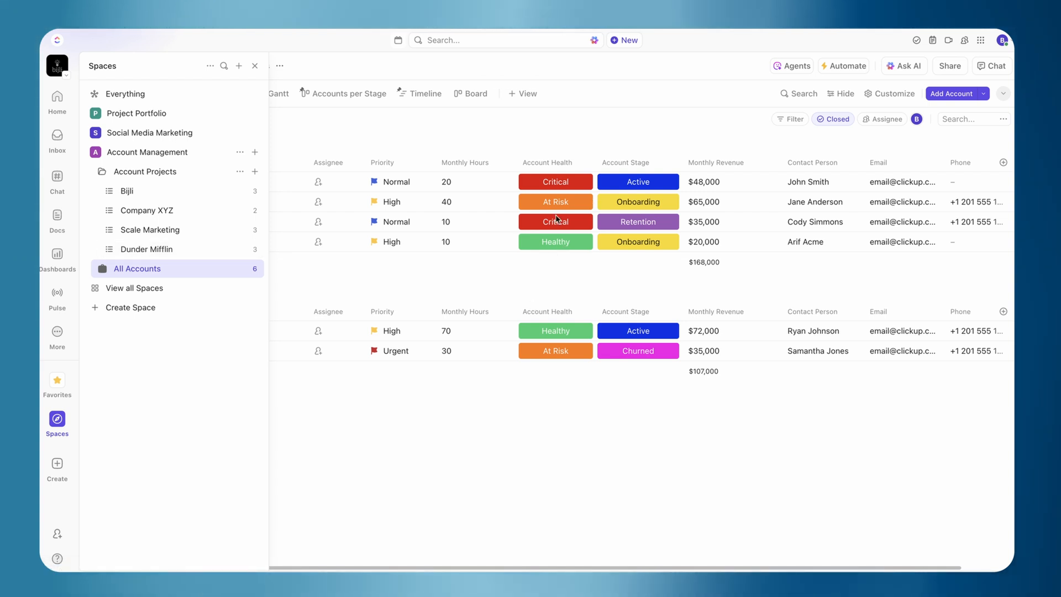
pyautogui.click(147, 249)
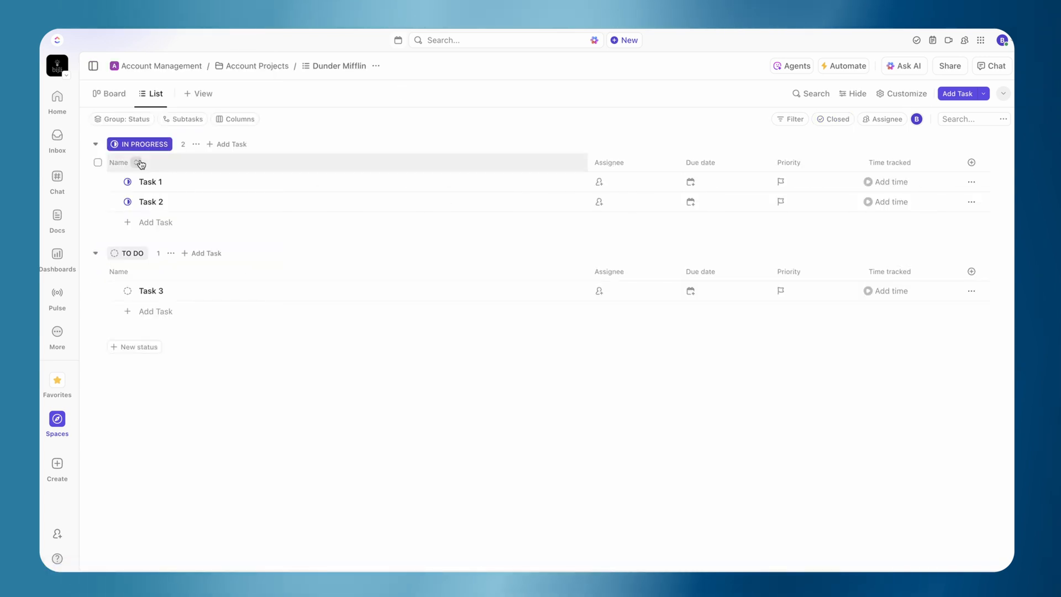
pyautogui.click(909, 183)
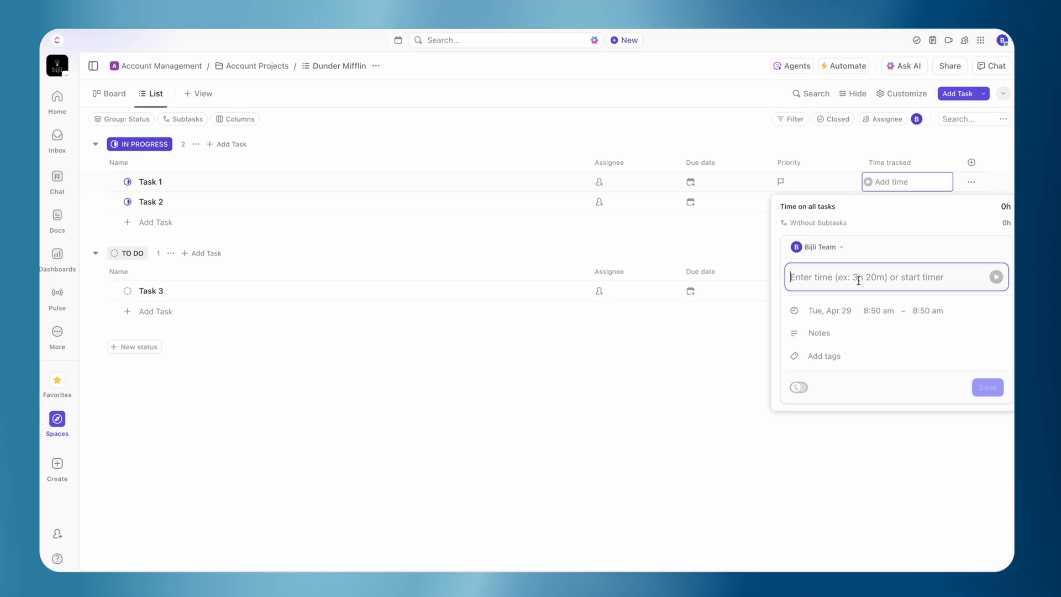
pyautogui.write('3hr')
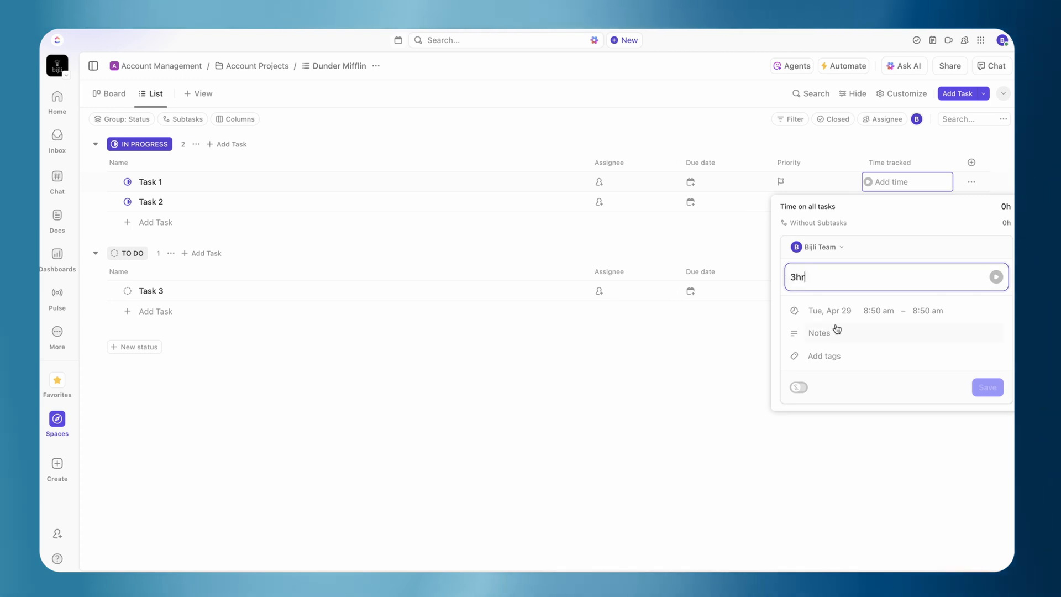
pyautogui.click(838, 307)
pyautogui.click(981, 388)
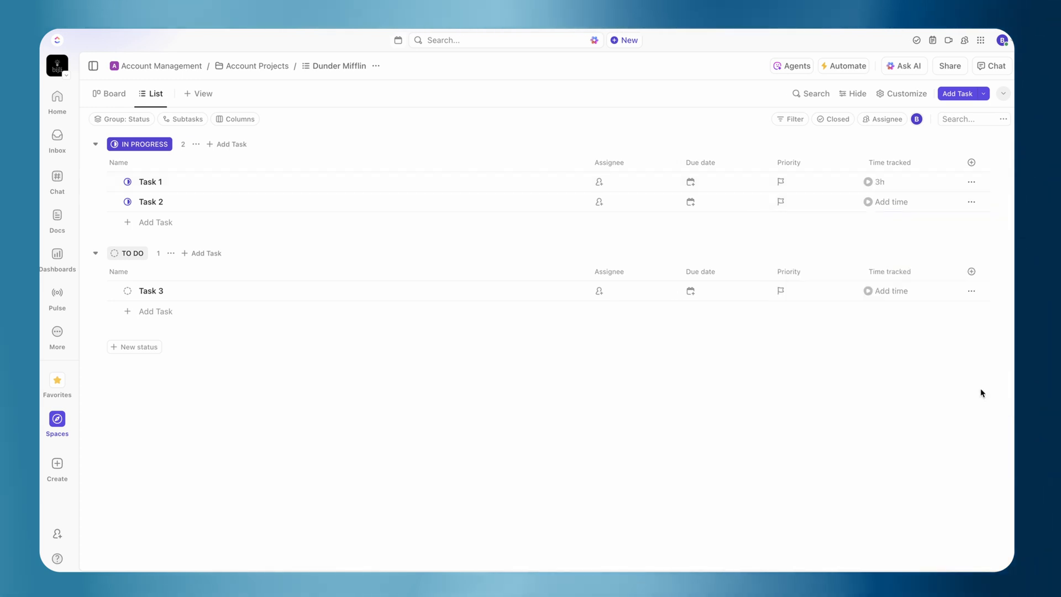
# Log 4 hours of tracked time on Task 2 in the Dunder Mifflin list.
pyautogui.click(897, 203)
pyautogui.write('4hr')
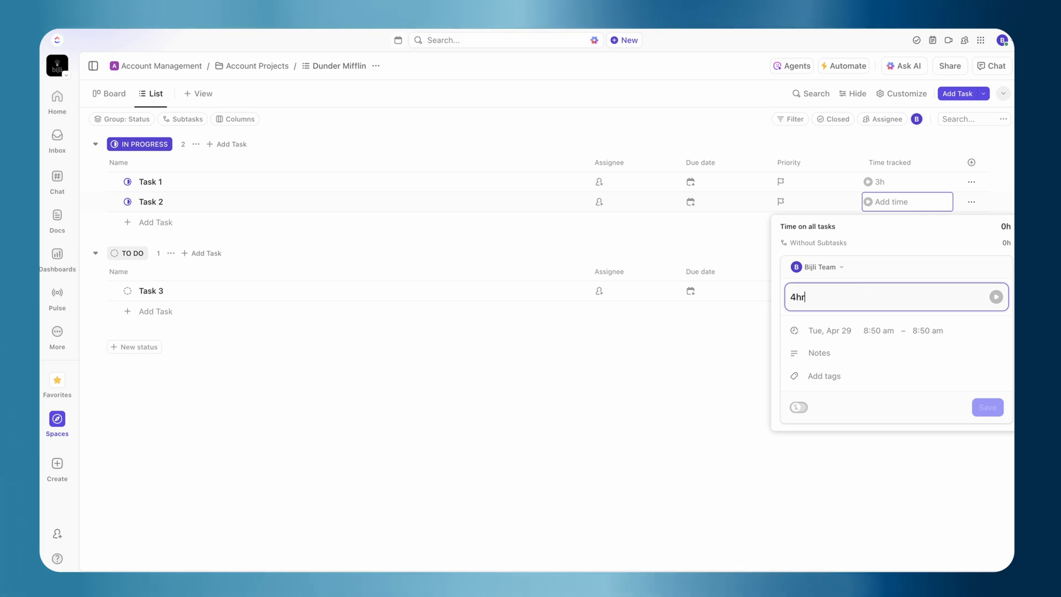
pyautogui.press('Return')
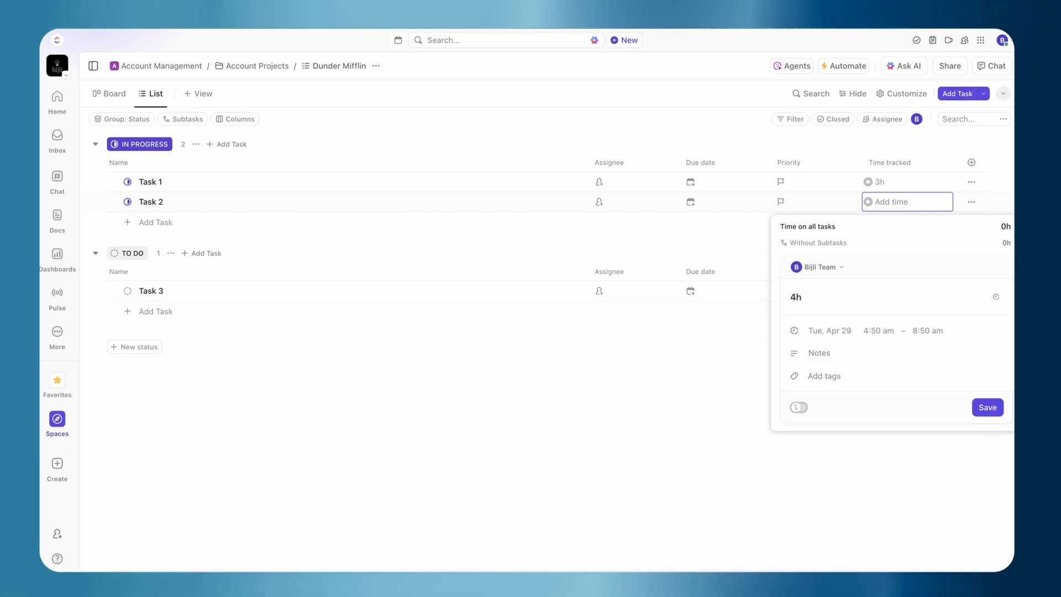
pyautogui.click(989, 407)
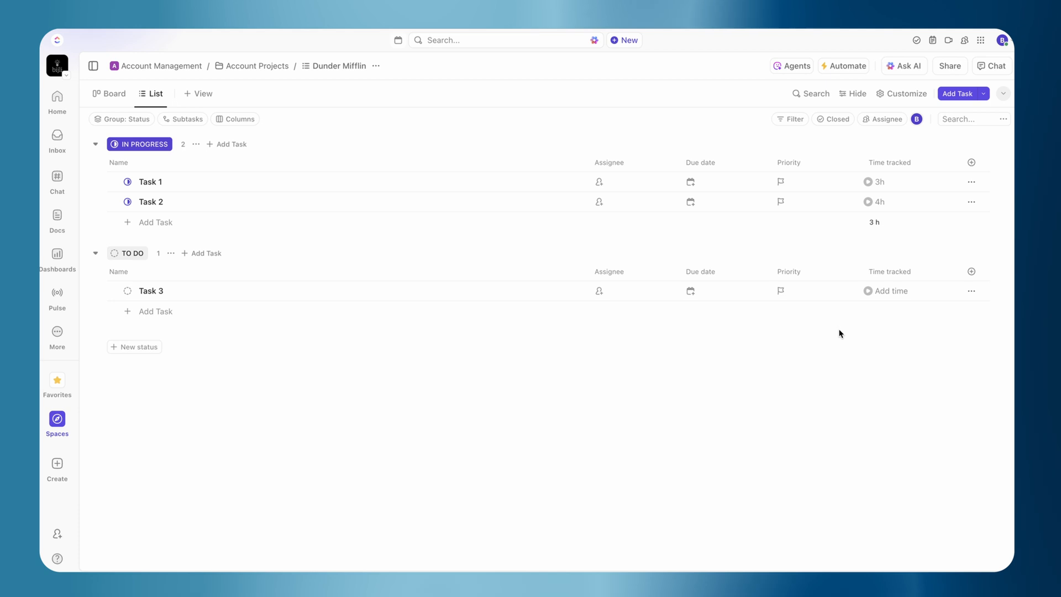
# Log 1.5 hours of tracked time on Task 3 in the To Do group.
pyautogui.click(888, 299)
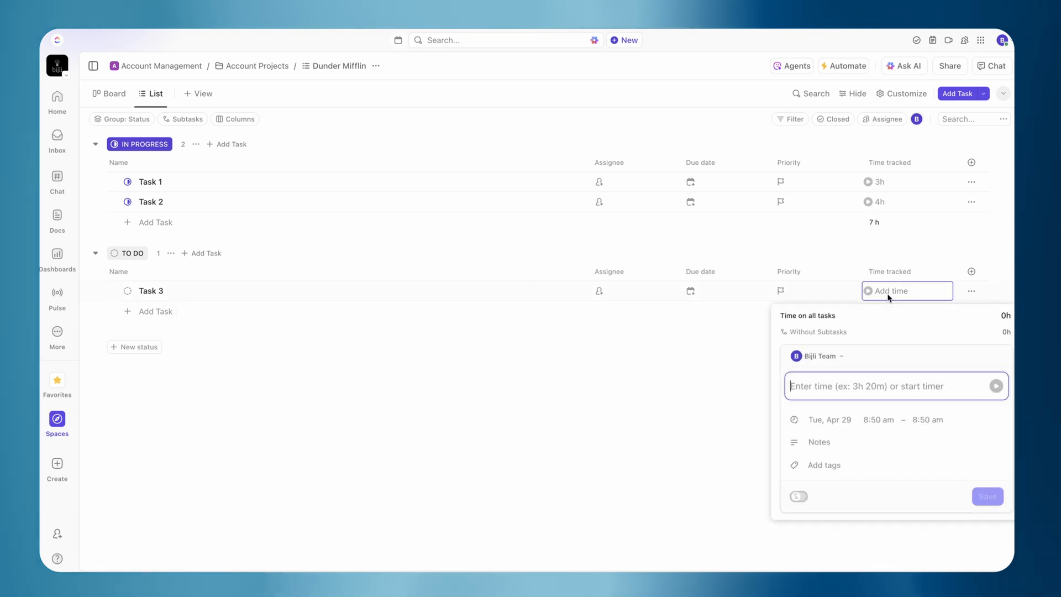
pyautogui.write('1.5')
pyautogui.press('Return')
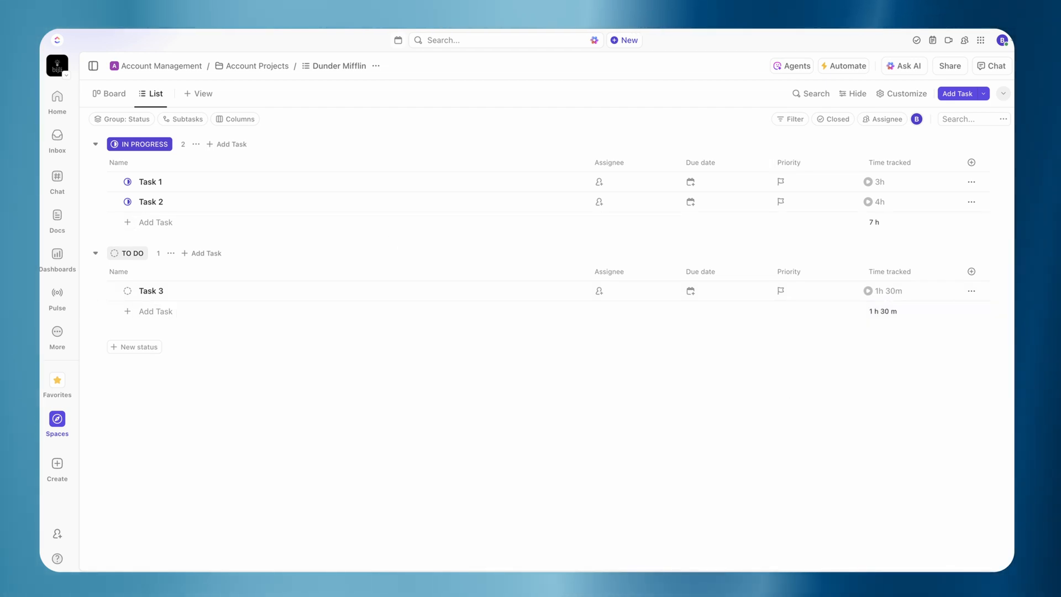
# Return to the All Accounts list, and in Make run the Retainer Hour Limit Alert scenario once.
pyautogui.click(243, 28)
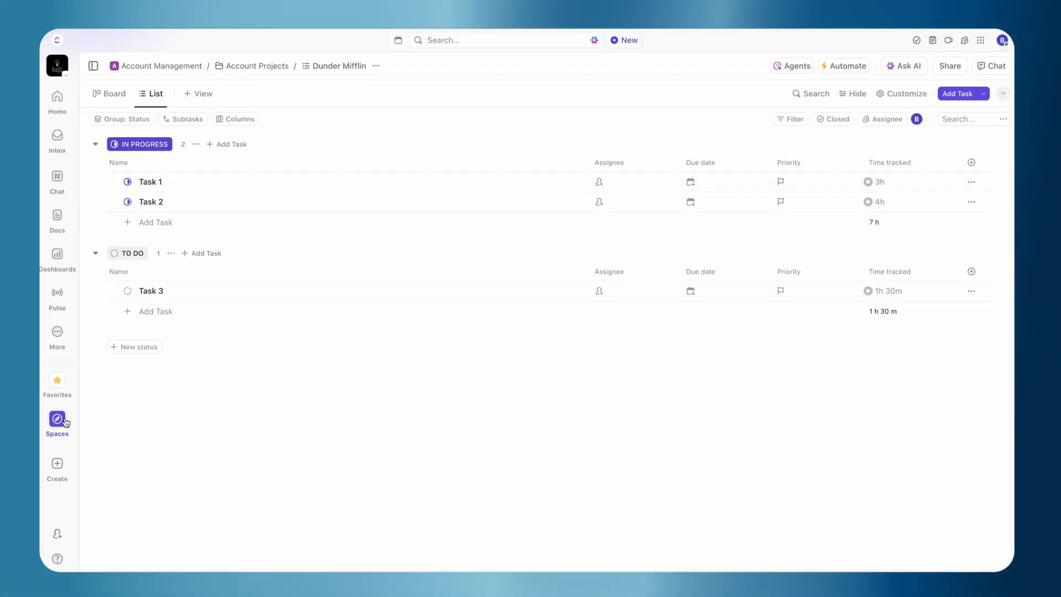
pyautogui.click(58, 419)
pyautogui.click(145, 270)
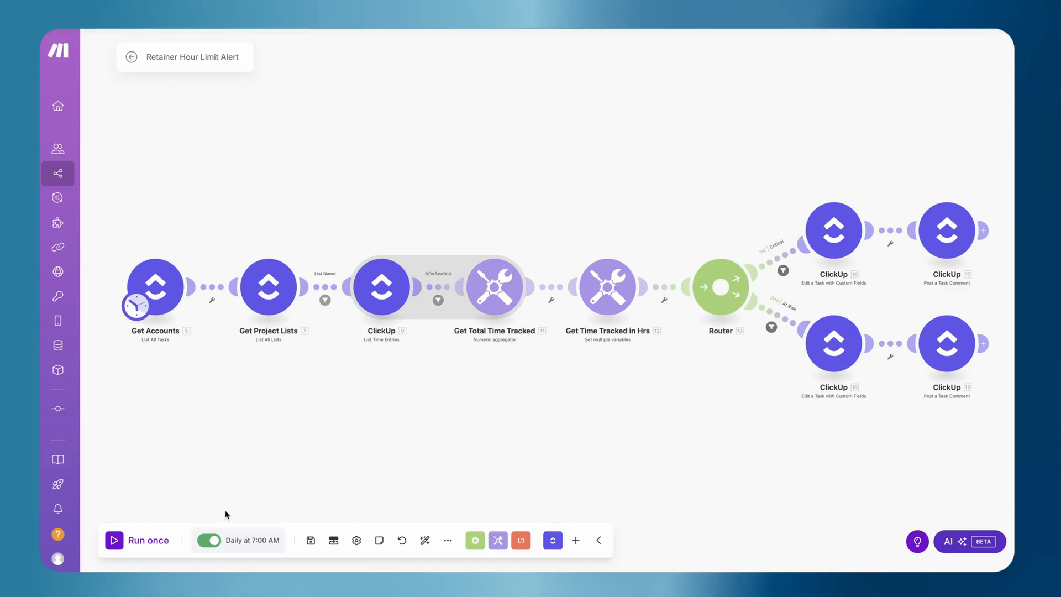
pyautogui.click(115, 540)
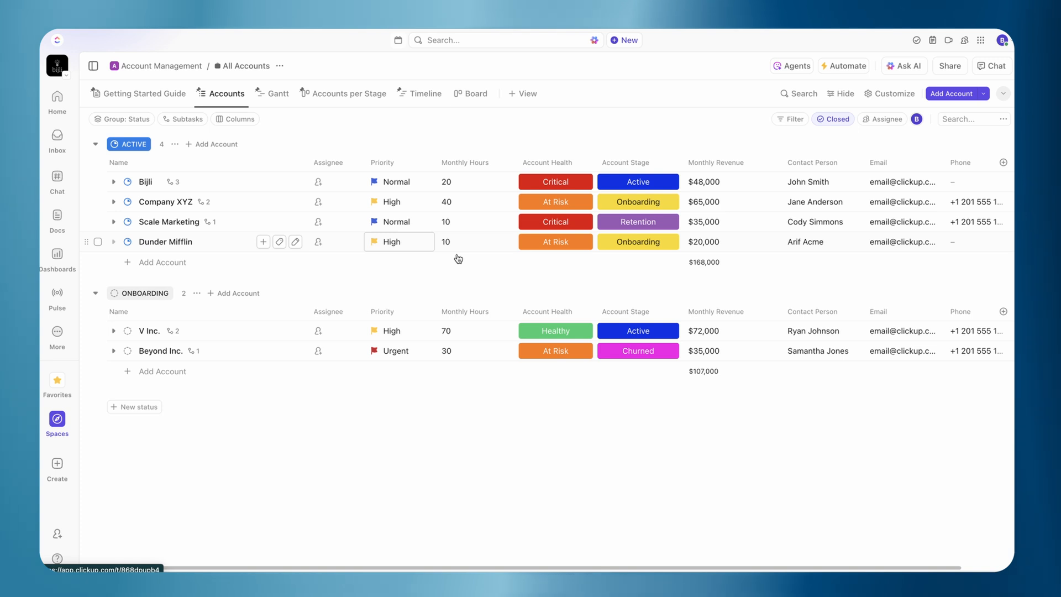
# Review the health and activity comments of the Dunder Mifflin account in ClickUp, and close the task.
pyautogui.click(160, 243)
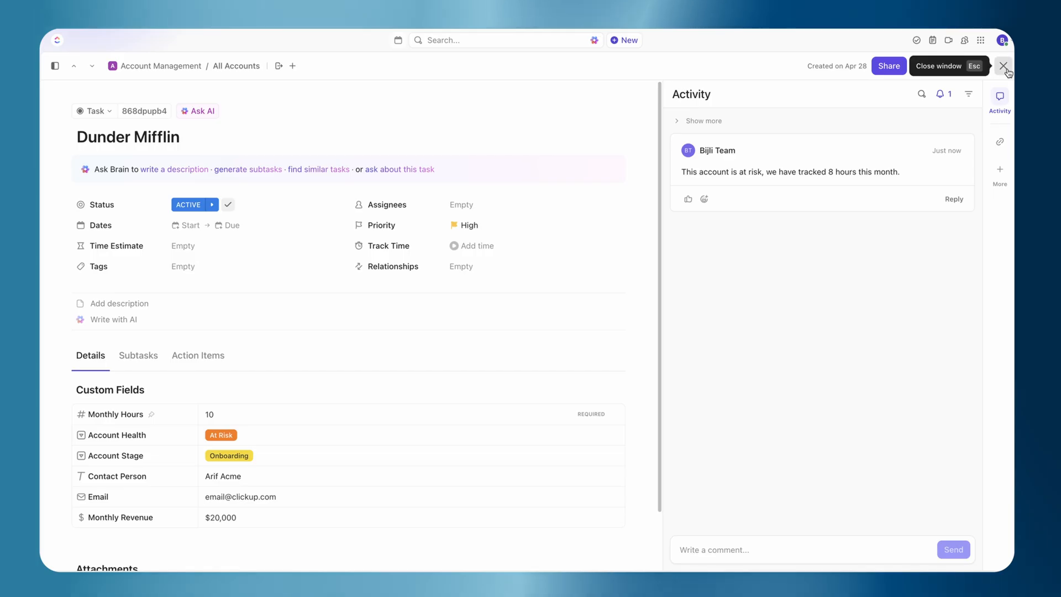
pyautogui.click(1005, 69)
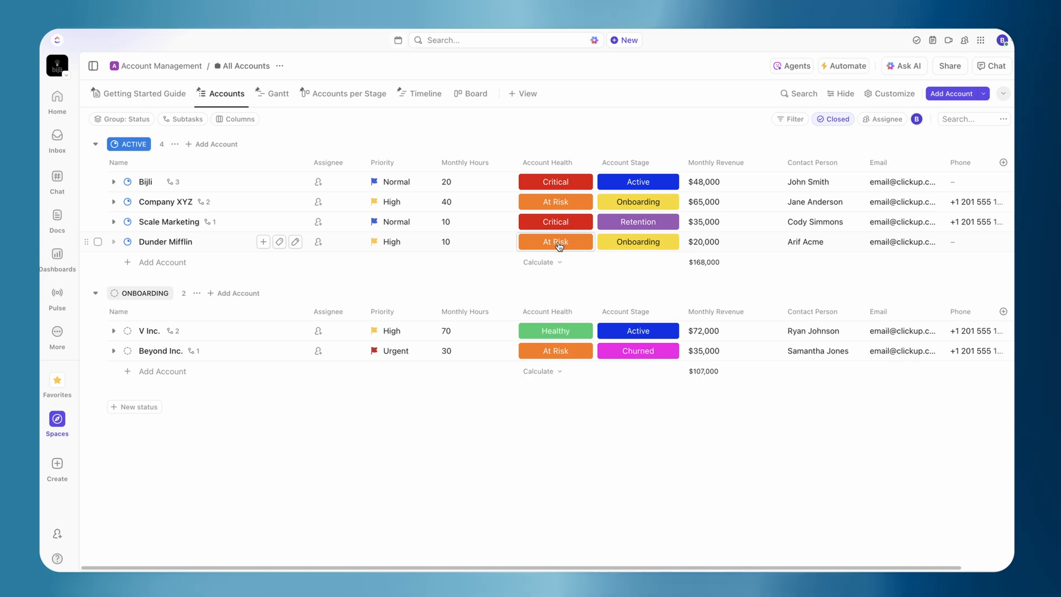
# Add another 3-hour time entry to Task 2 in the Dunder Mifflin project list.
pyautogui.moveTo(58, 420)
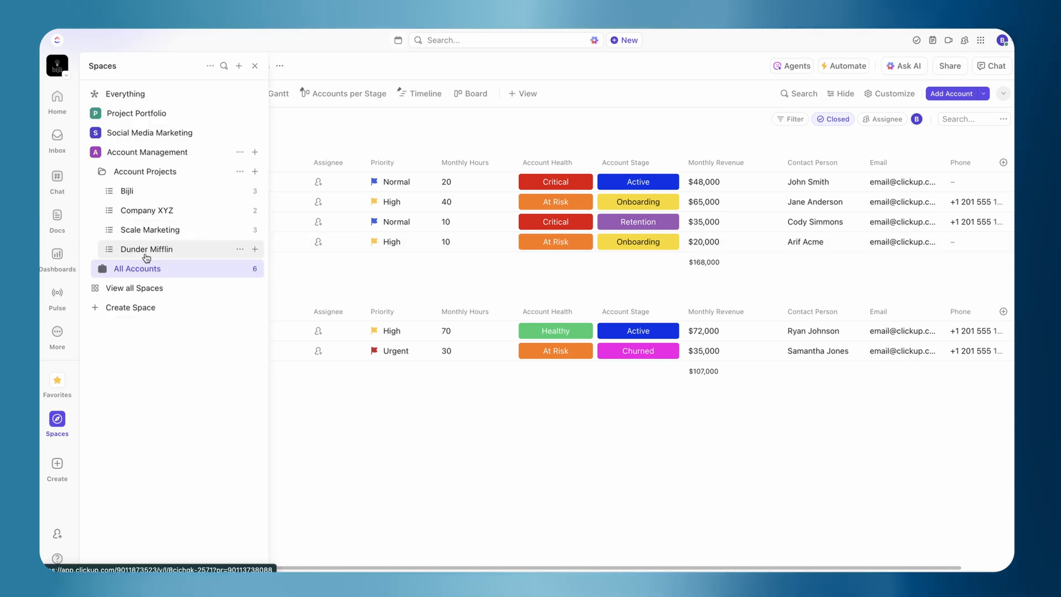
pyautogui.click(147, 254)
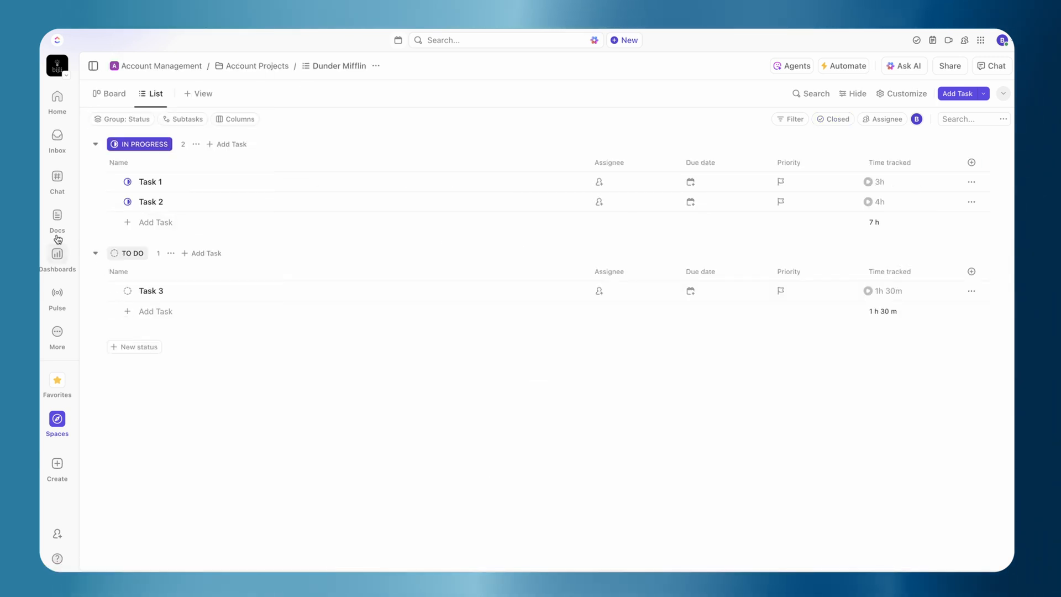
pyautogui.click(891, 203)
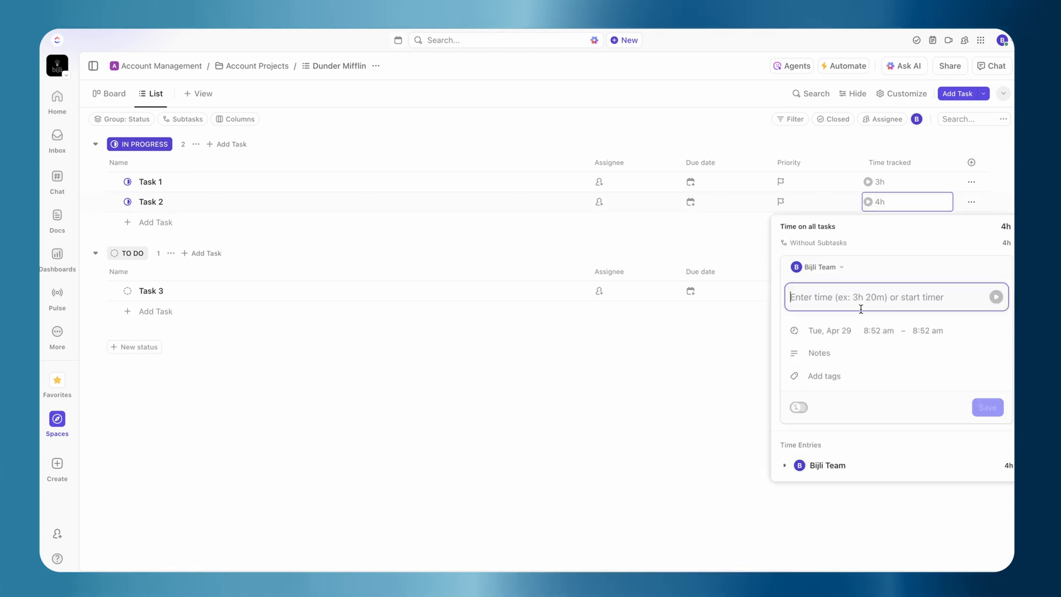
pyautogui.write('hr')
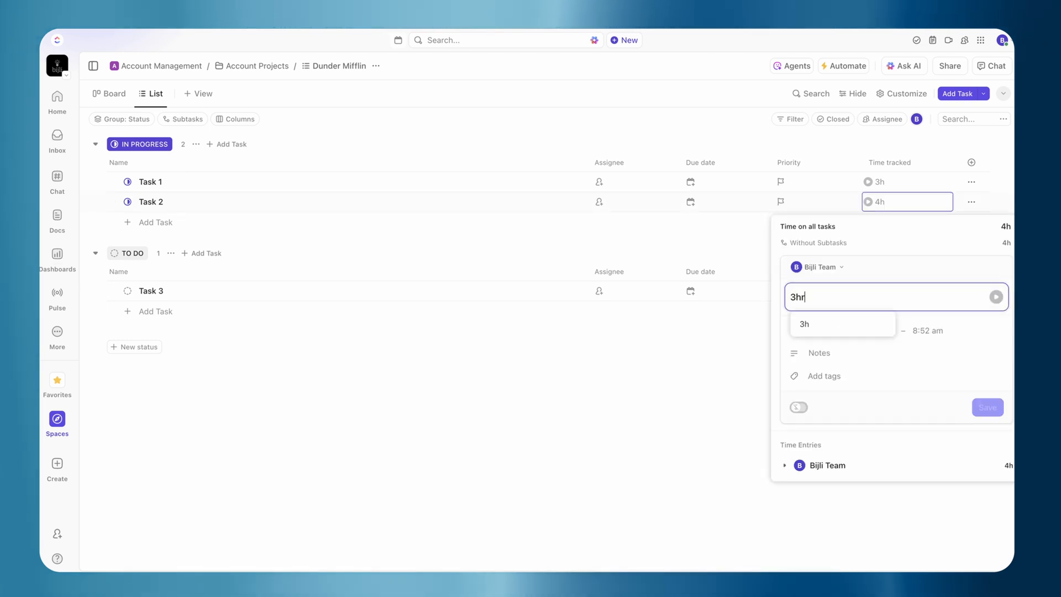
pyautogui.press('Return')
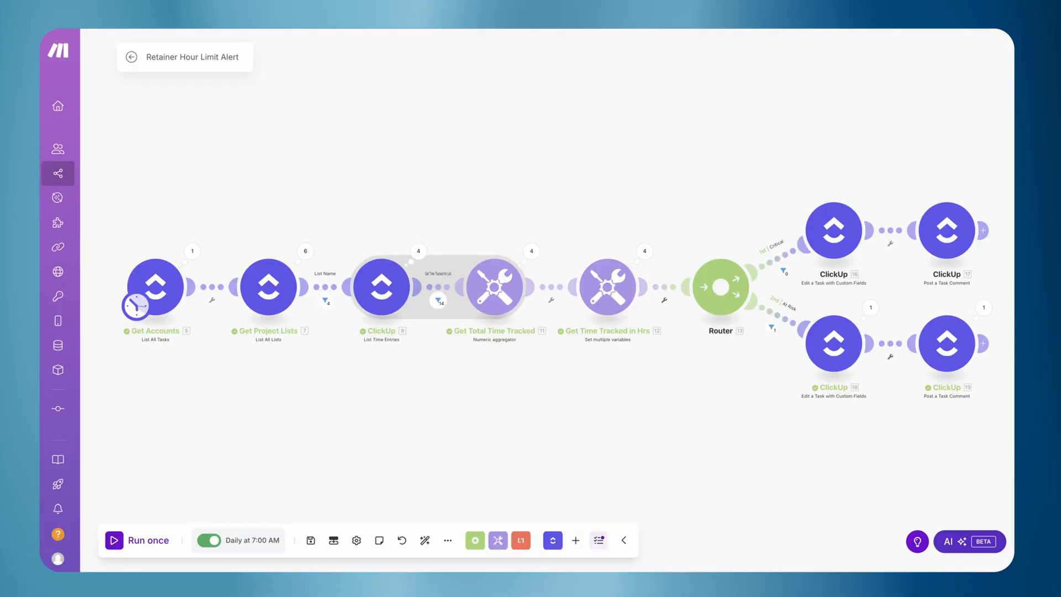
# Run the Retainer Hour Limit Alert scenario once more in Make, and reopen the All Accounts list in ClickUp.
pyautogui.click(115, 540)
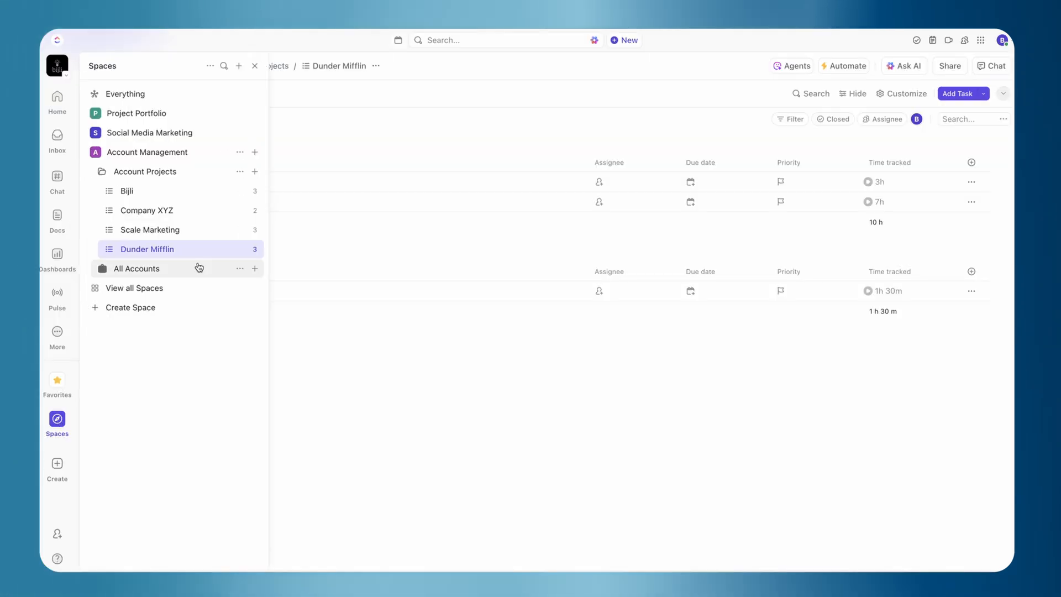
pyautogui.click(199, 267)
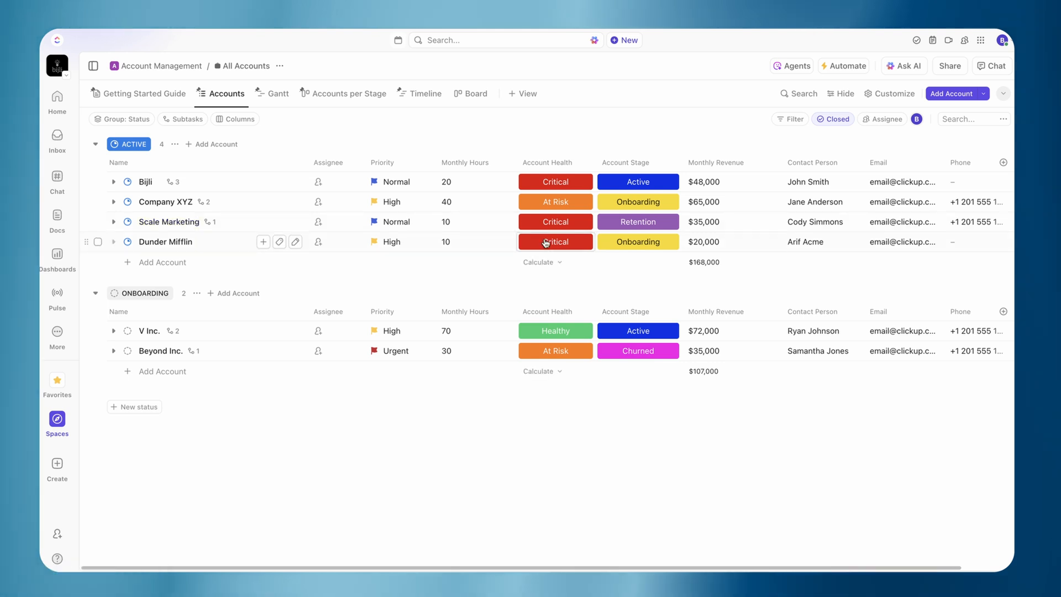
# Check the Dunder Mifflin account's activity for the latest health change and comment, and close the task.
pyautogui.click(183, 240)
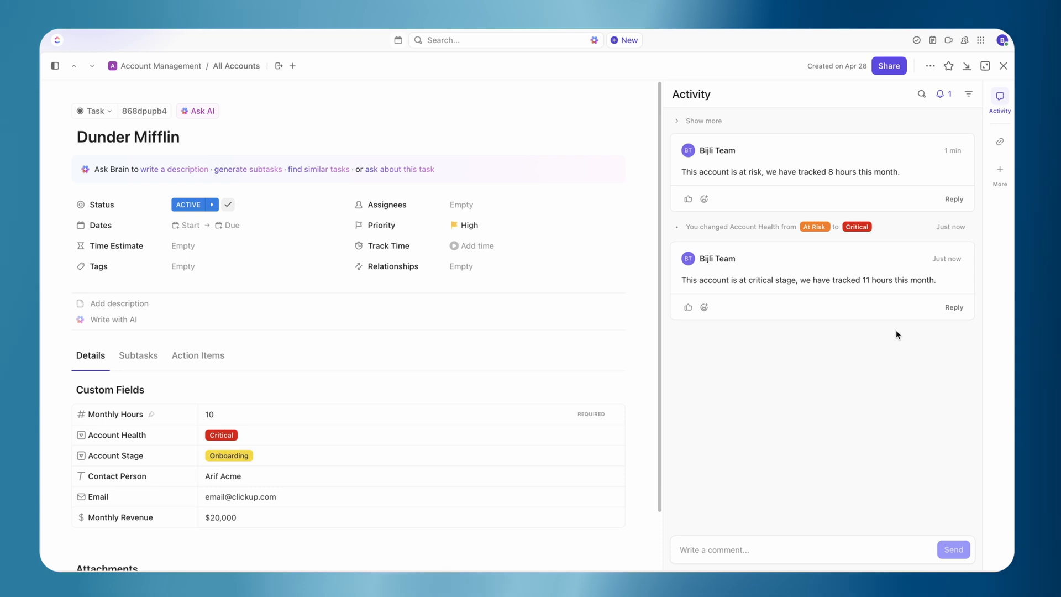
pyautogui.click(1004, 65)
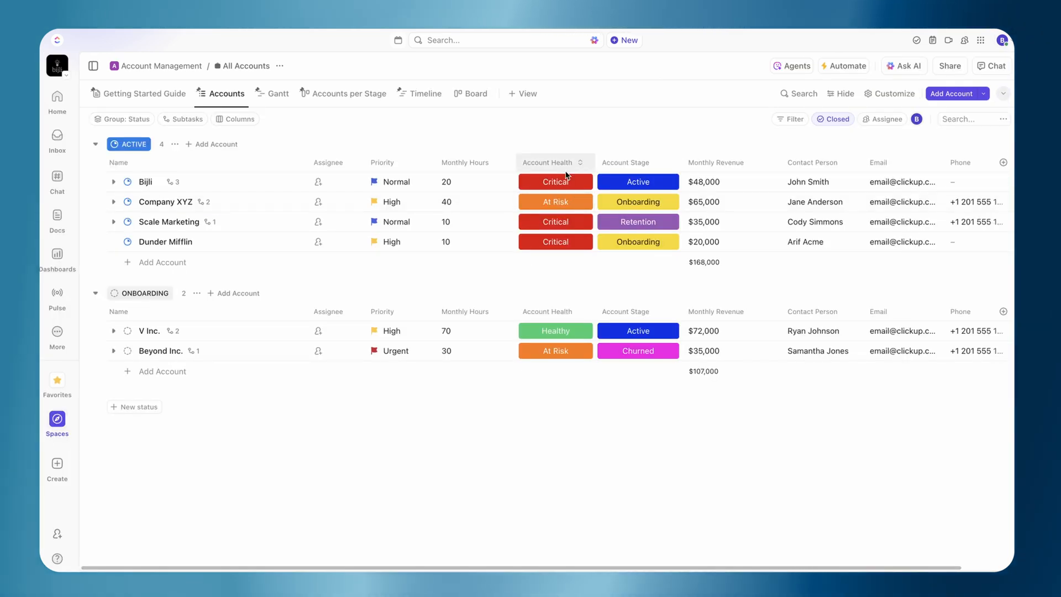
# Review the tracked time in the Dunder Mifflin project list, and reopen the Dunder Mifflin account task from All Accounts.
pyautogui.click(57, 419)
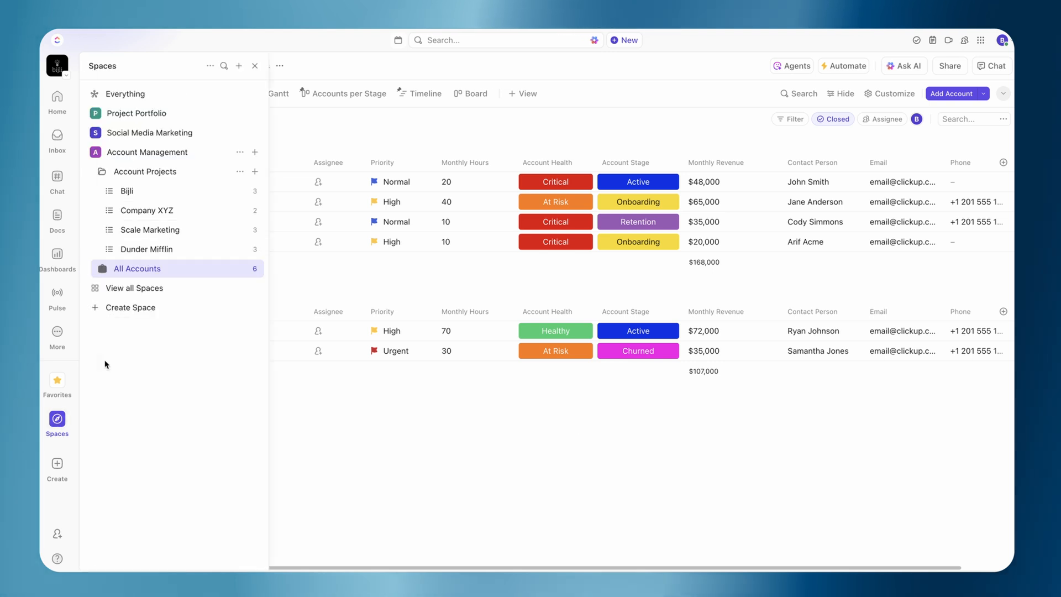
pyautogui.click(155, 256)
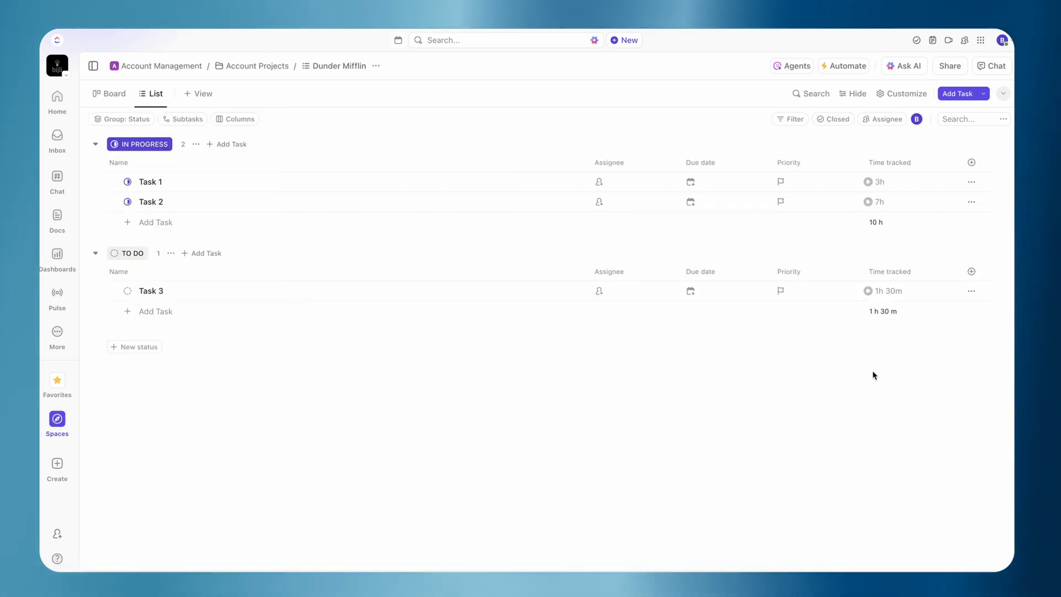
pyautogui.moveTo(57, 420)
pyautogui.click(142, 270)
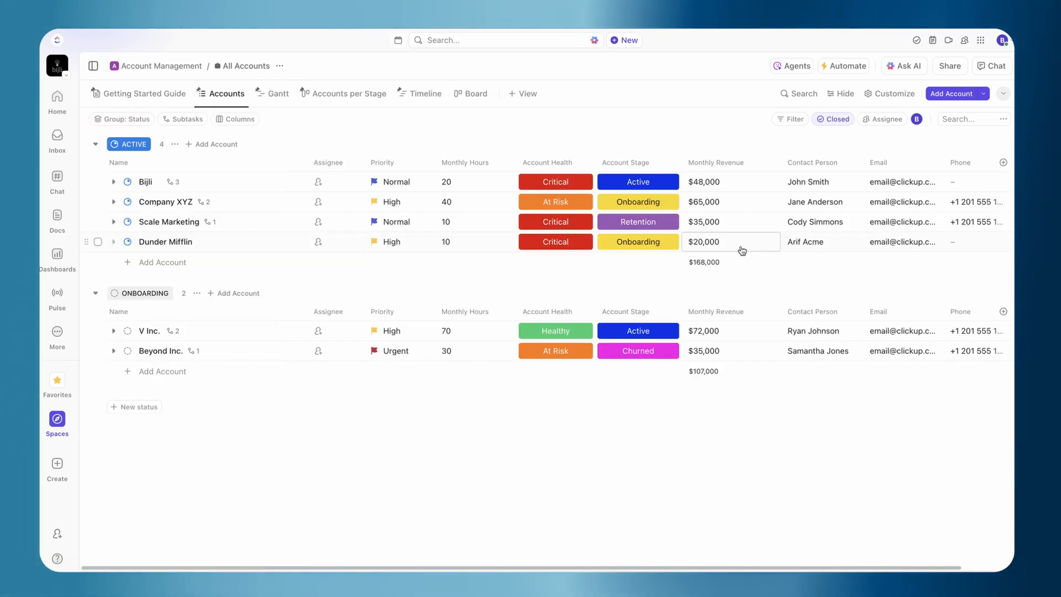
pyautogui.click(162, 243)
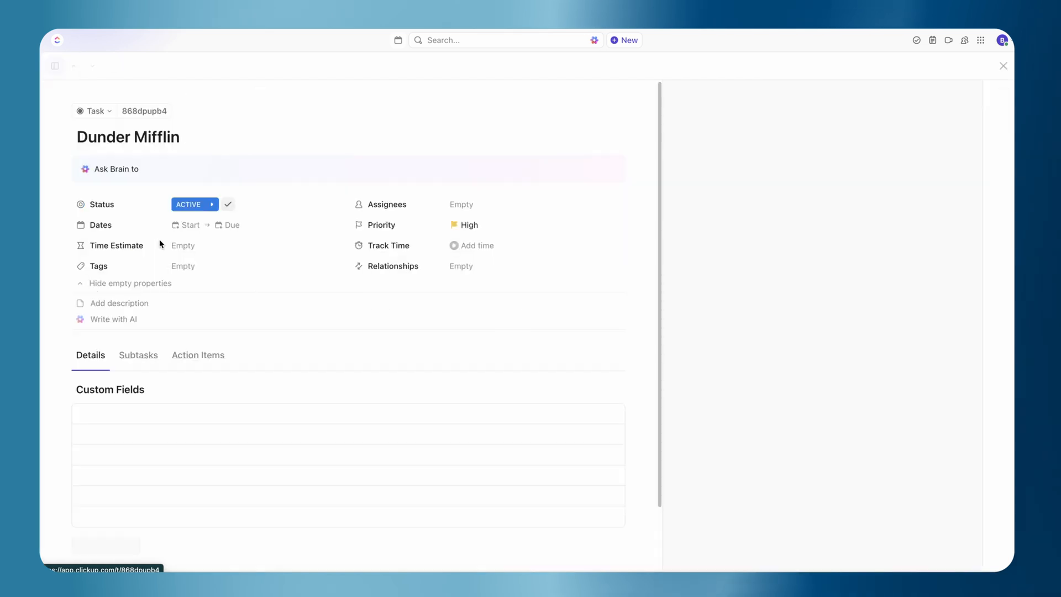
# Check the tracked hours in the latest critical-stage comment on the Dunder Mifflin account, and close the task.
pyautogui.moveTo(863, 281); pyautogui.dragTo(872, 285)
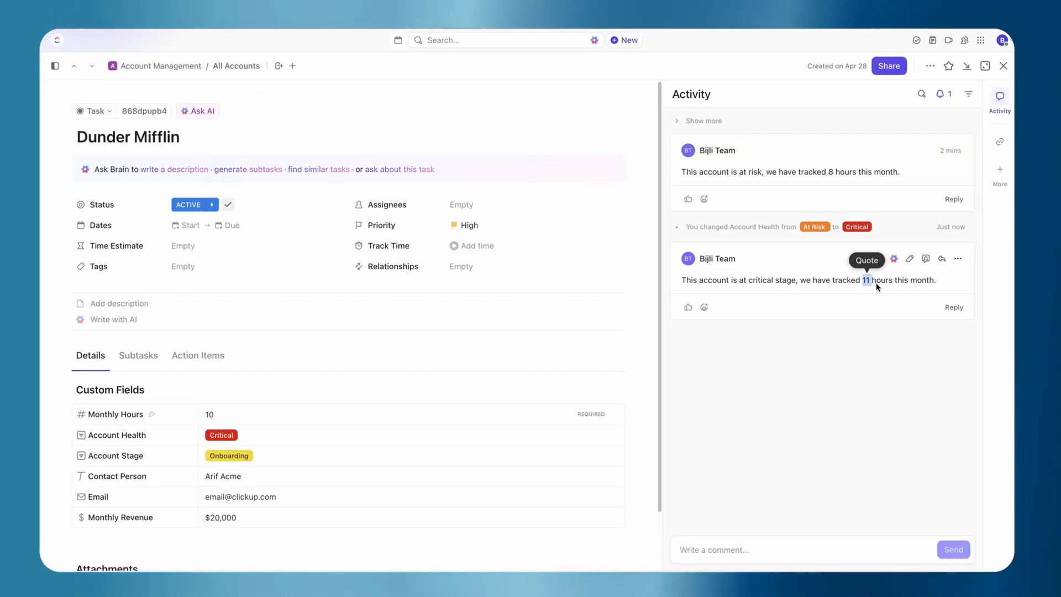
pyautogui.click(1003, 66)
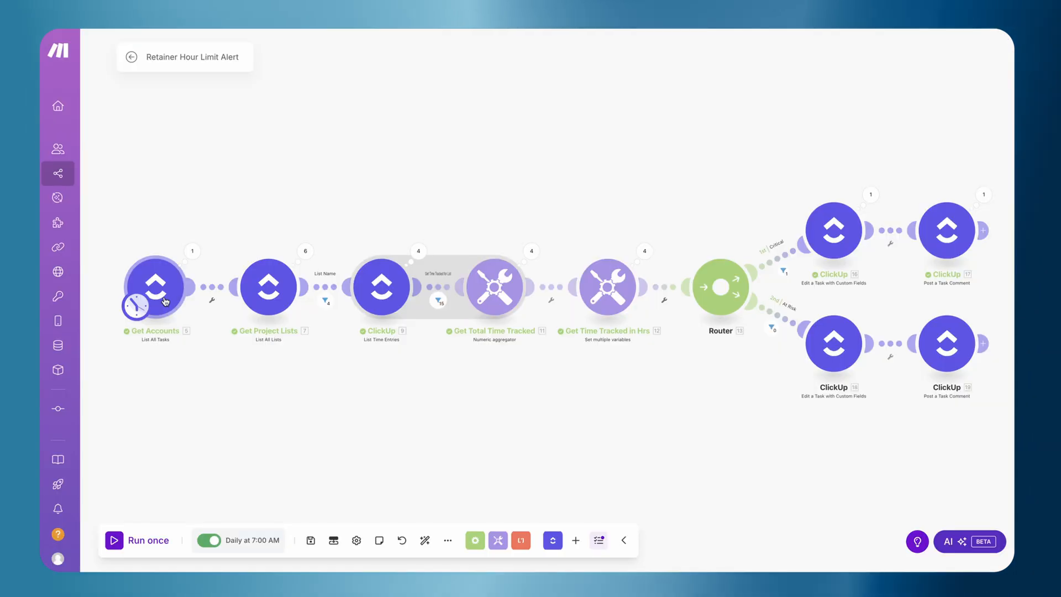
# Switch to Make and review the Get Accounts module, the Get Project Lists module and the List Name filter in the Retainer Hour Limit Alert scenario.
pyautogui.scroll(3, 148, 325)
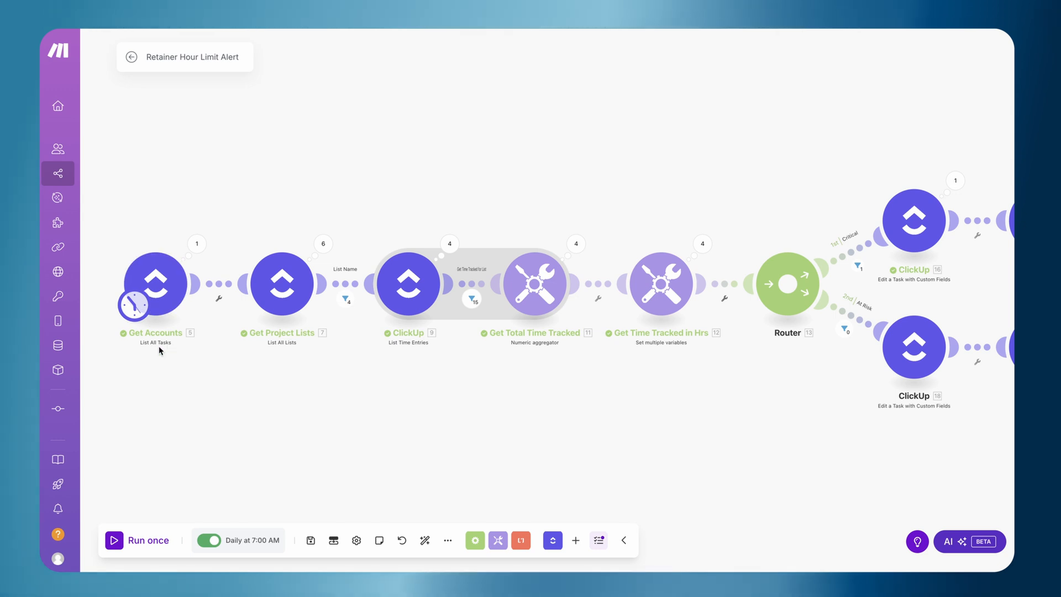
pyautogui.click(170, 279)
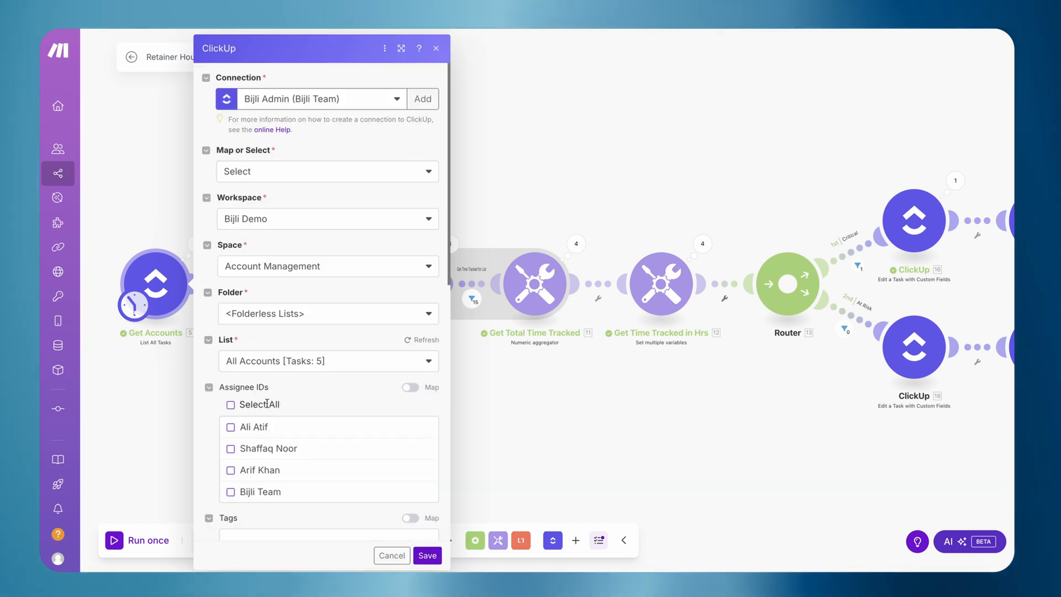
pyautogui.click(138, 432)
pyautogui.click(282, 284)
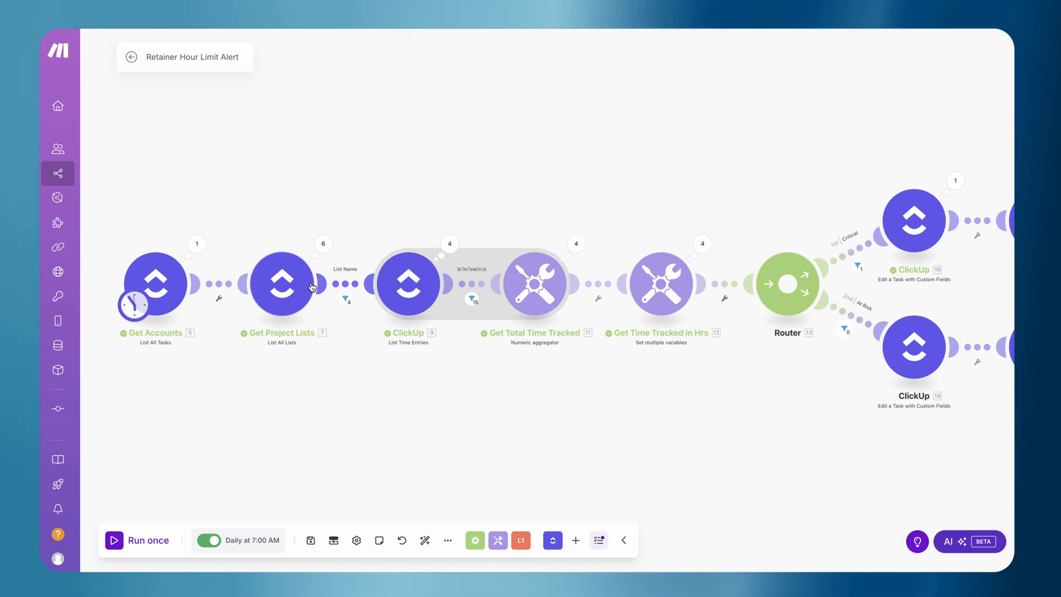
pyautogui.click(346, 299)
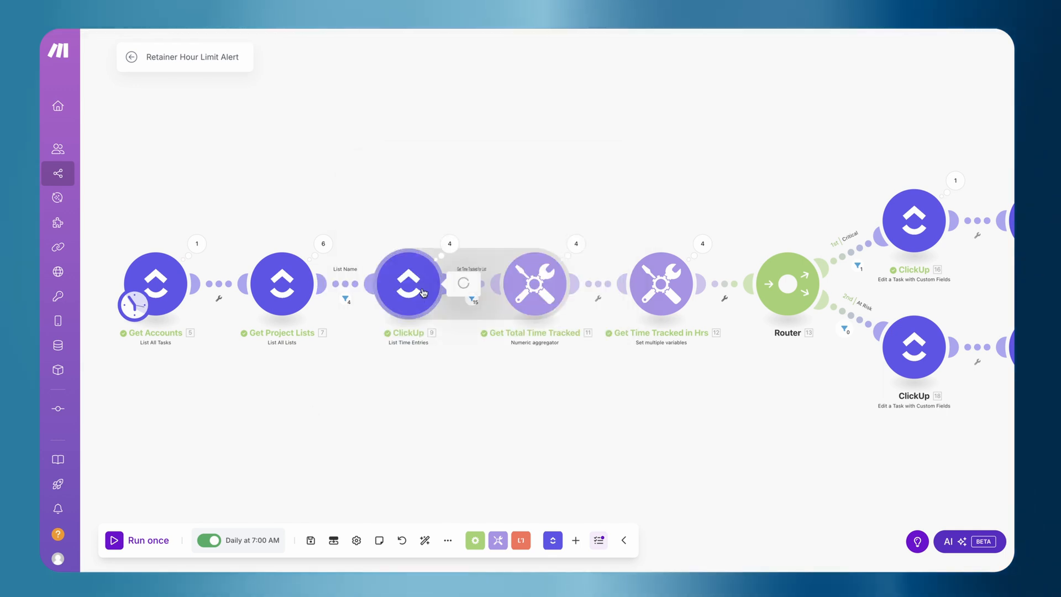
# Examine the assignees and date range of the List Time Entries module, and the condition of the Get Time Tracked for List filter.
pyautogui.click(423, 293)
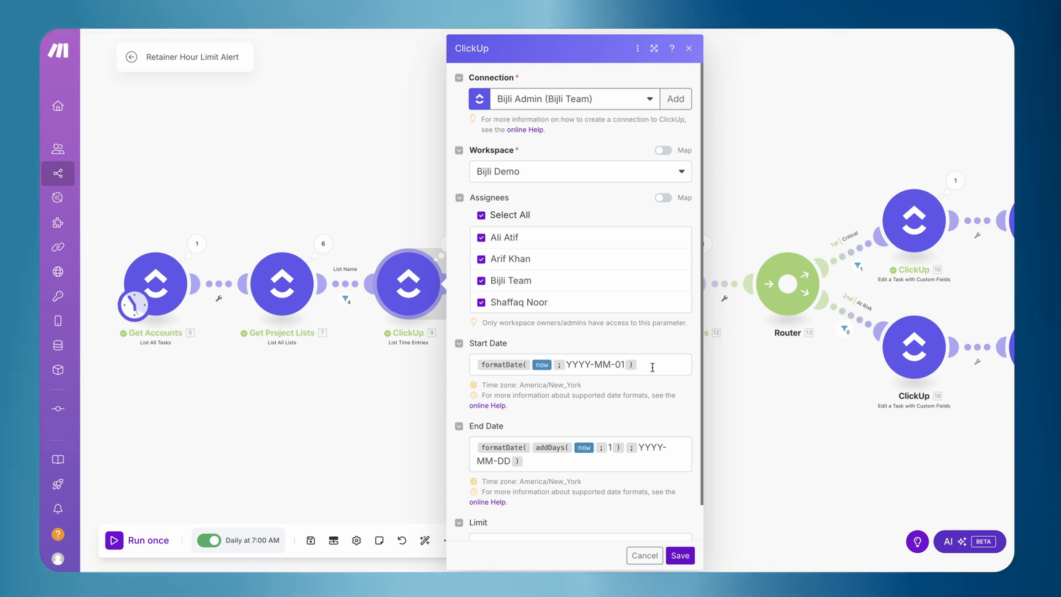
pyautogui.click(341, 166)
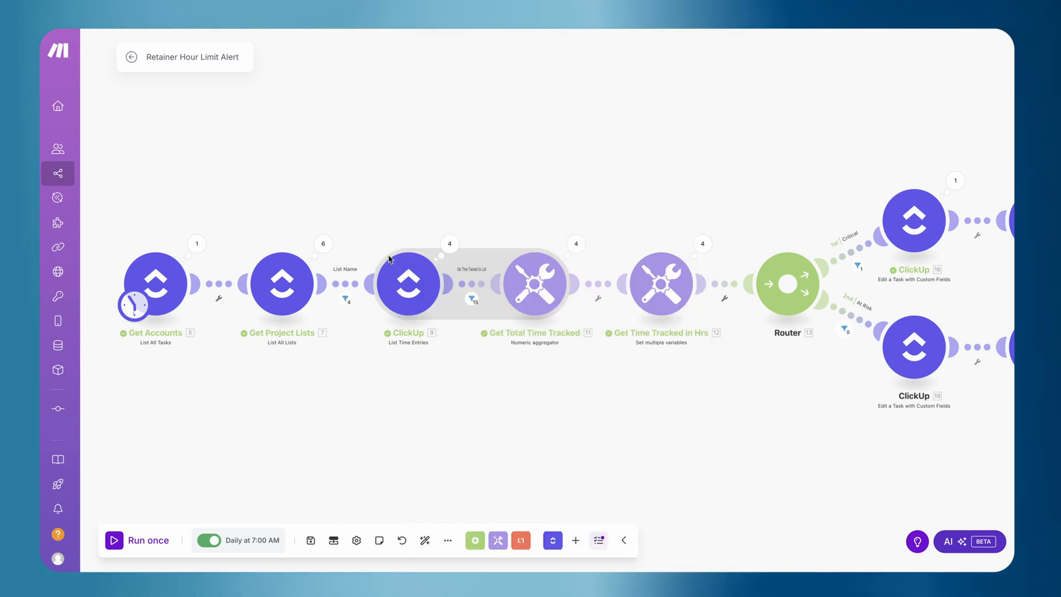
pyautogui.scroll(2, 490, 330)
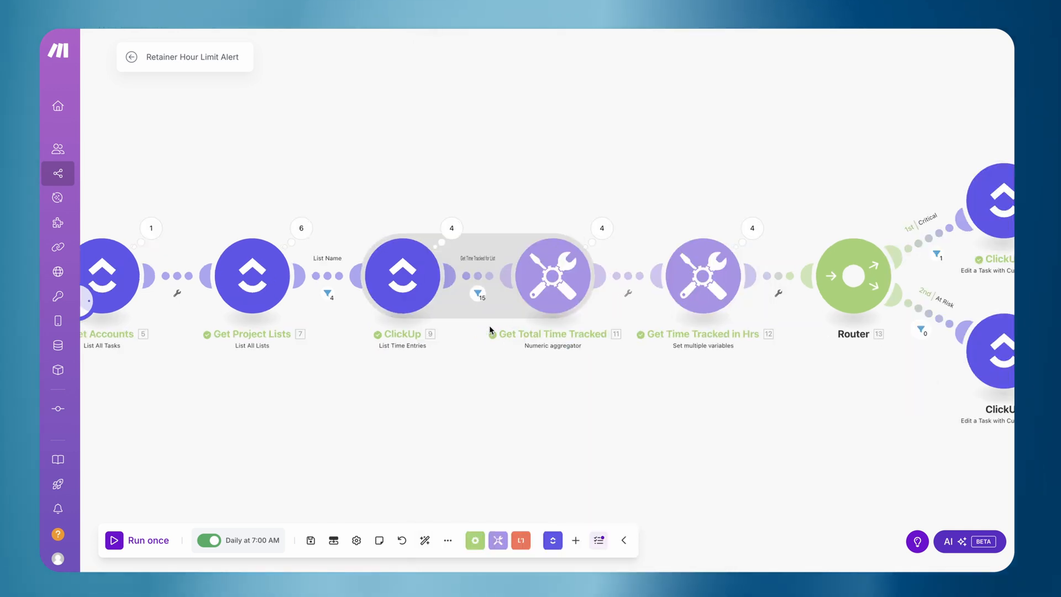
pyautogui.click(480, 281)
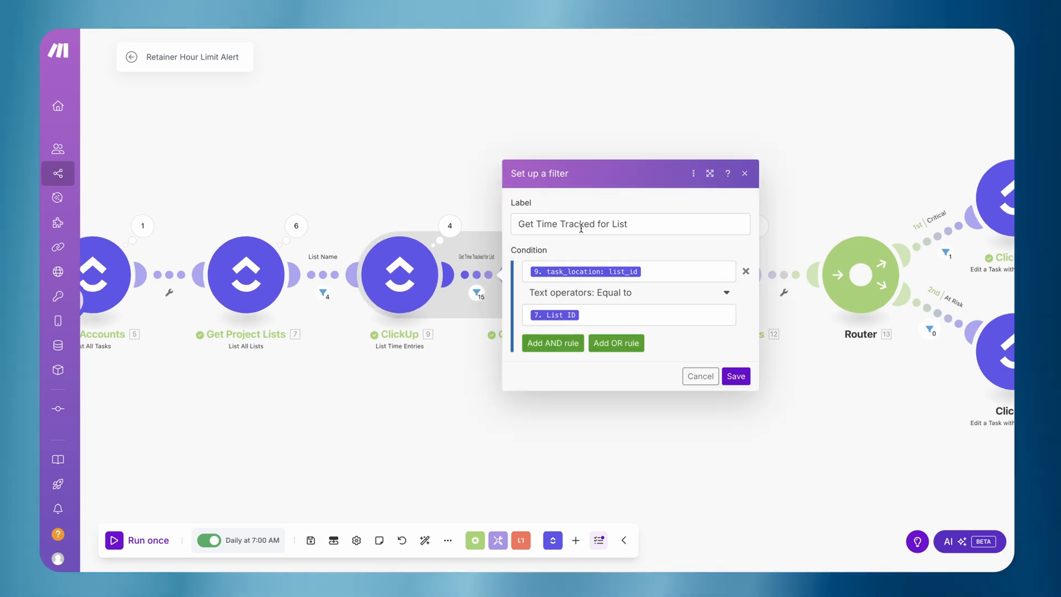
pyautogui.click(813, 266)
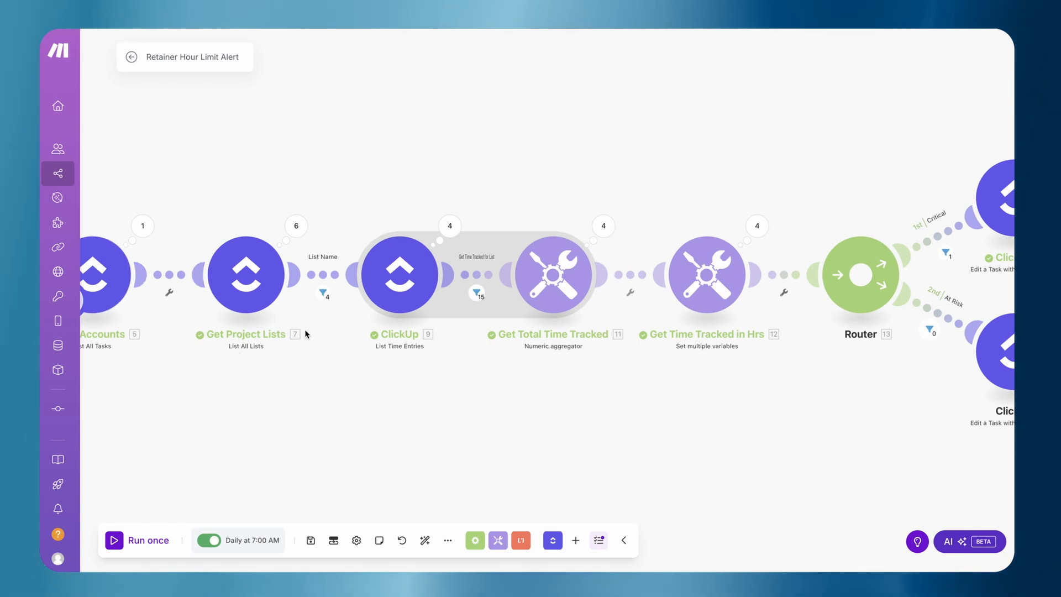
pyautogui.click(478, 294)
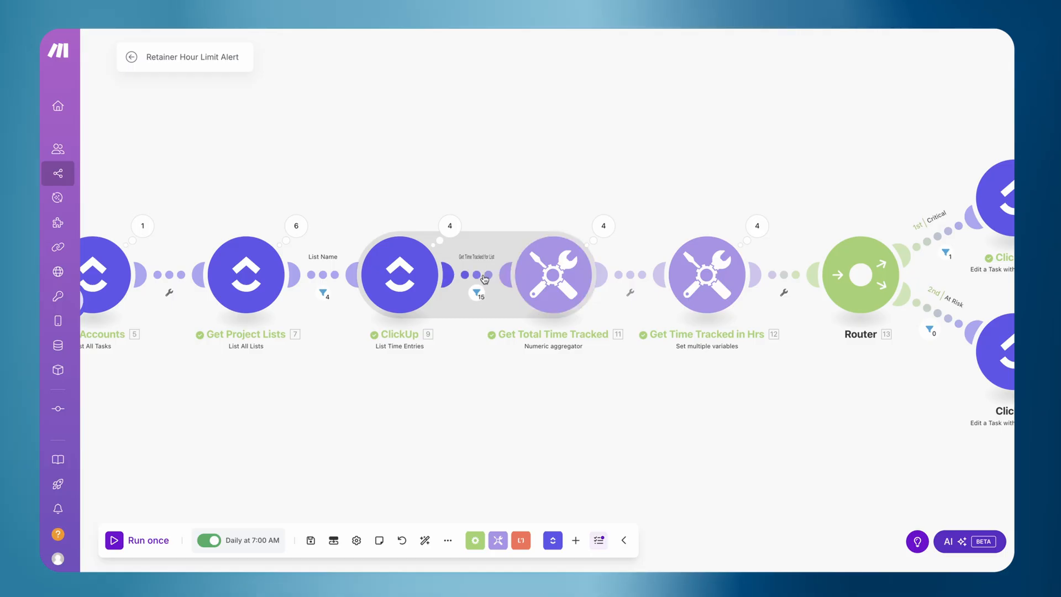
# Review the Get Total Time Tracked aggregator's settings, and inspect the hours and hour limits in Get Time Tracked in Hrs's run output.
pyautogui.click(545, 278)
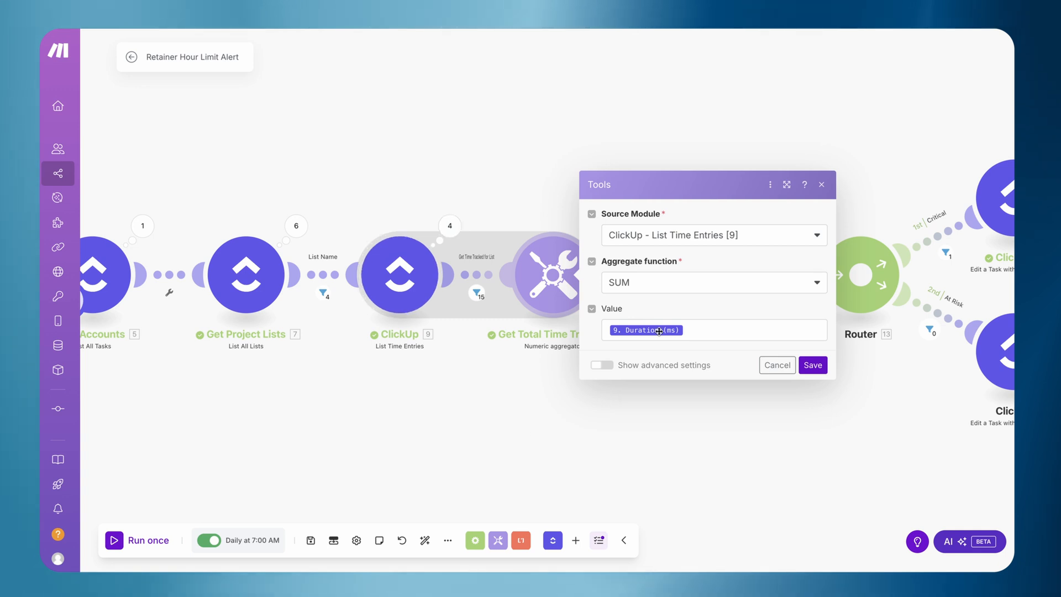
pyautogui.click(654, 403)
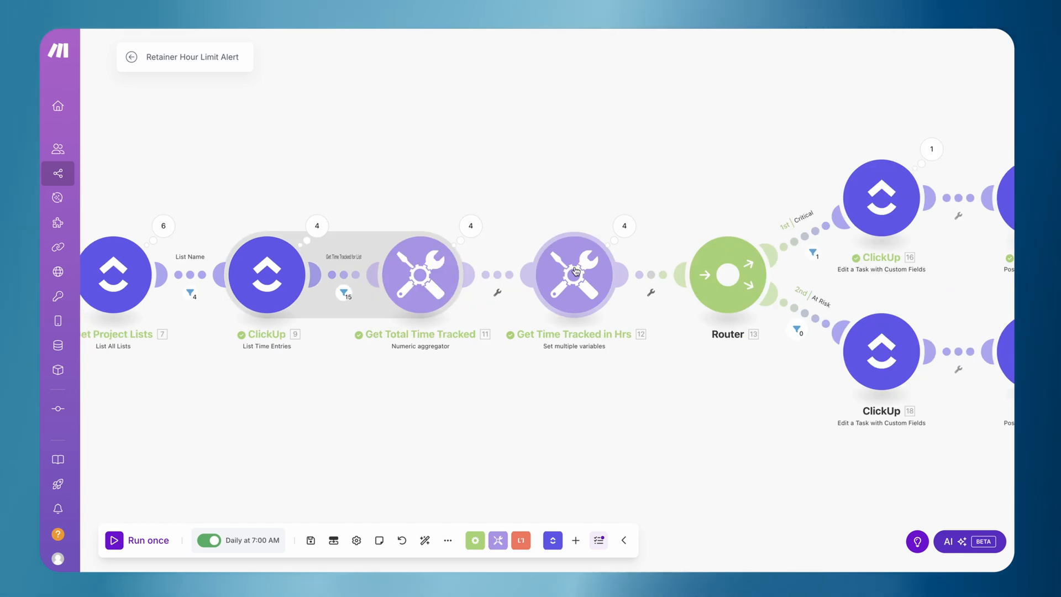
pyautogui.click(624, 225)
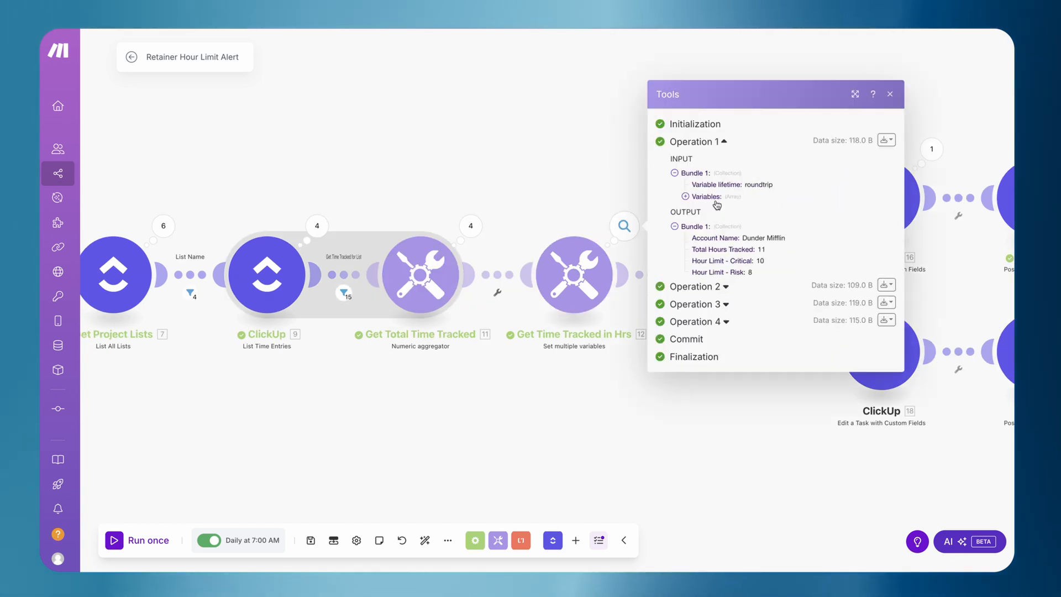
pyautogui.click(716, 288)
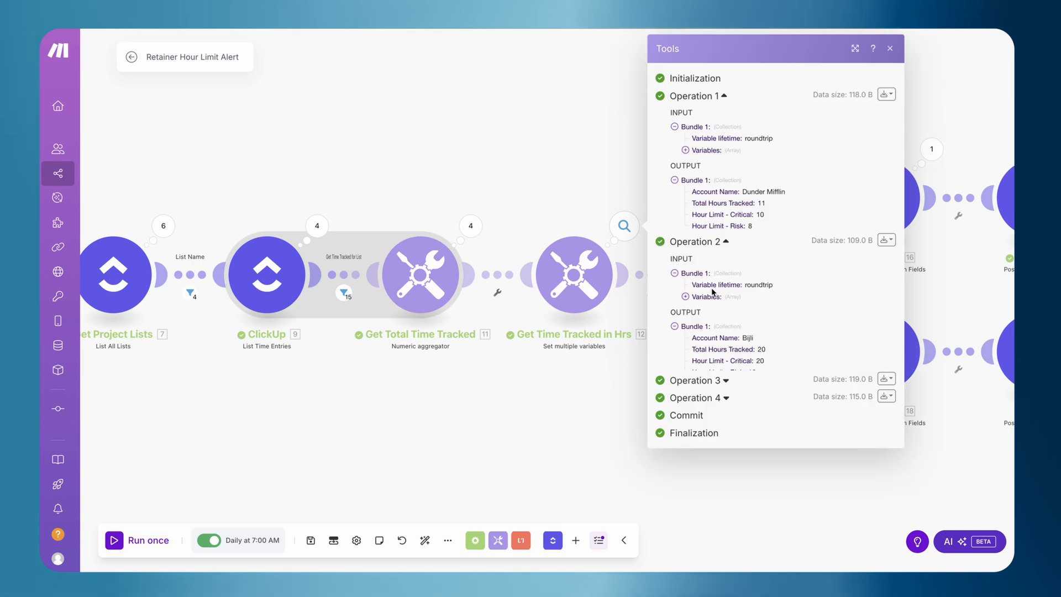
pyautogui.moveTo(672, 196); pyautogui.dragTo(776, 219)
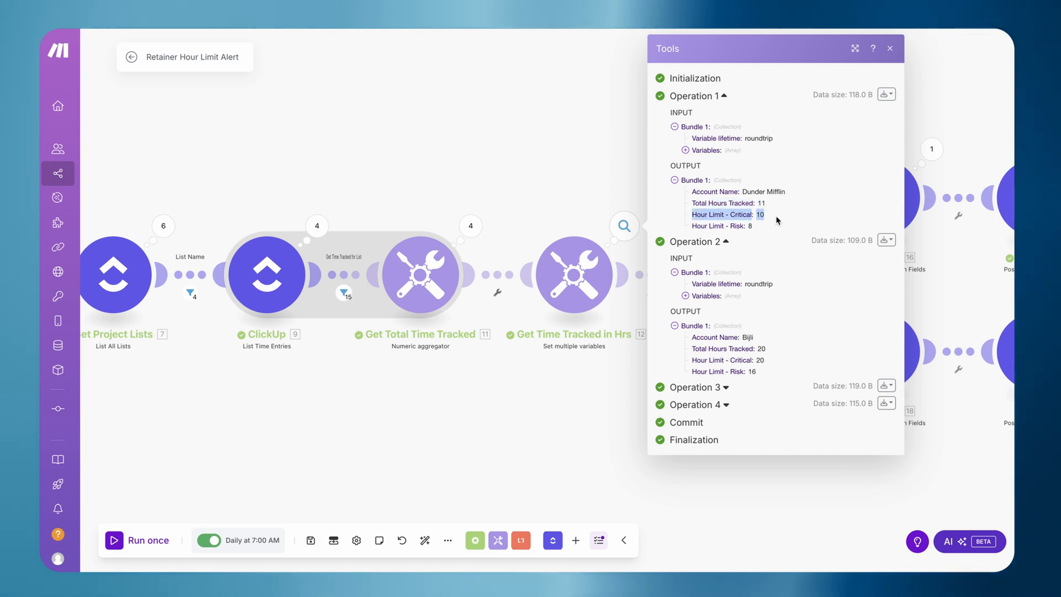
pyautogui.moveTo(691, 227); pyautogui.dragTo(761, 218)
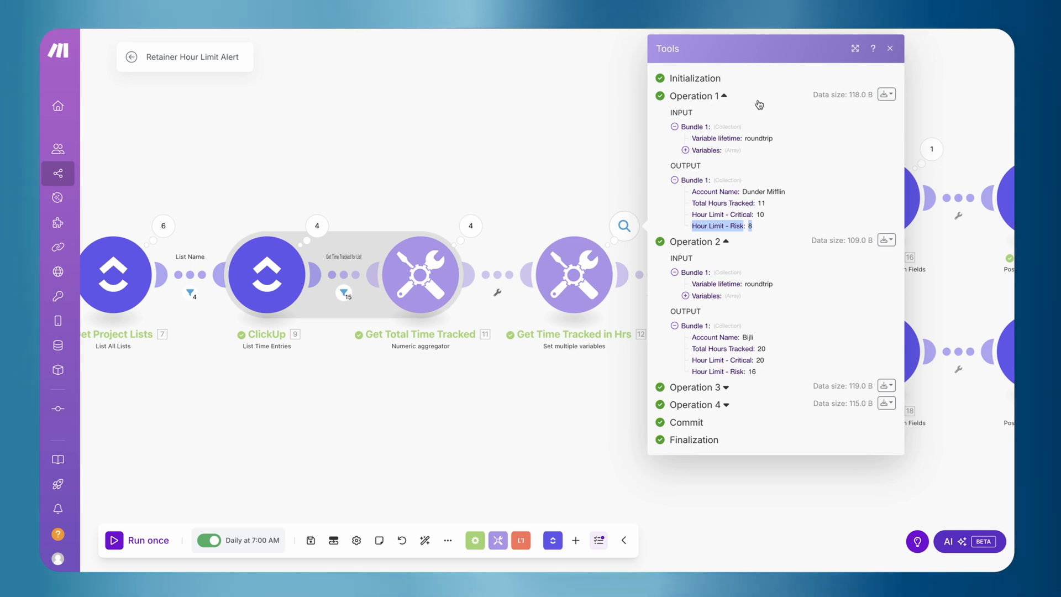
pyautogui.click(523, 381)
# Examine the variable formulas in the Get Time Tracked in Hrs module, including the critical and risk hour limits, and close its settings.
pyautogui.click(584, 272)
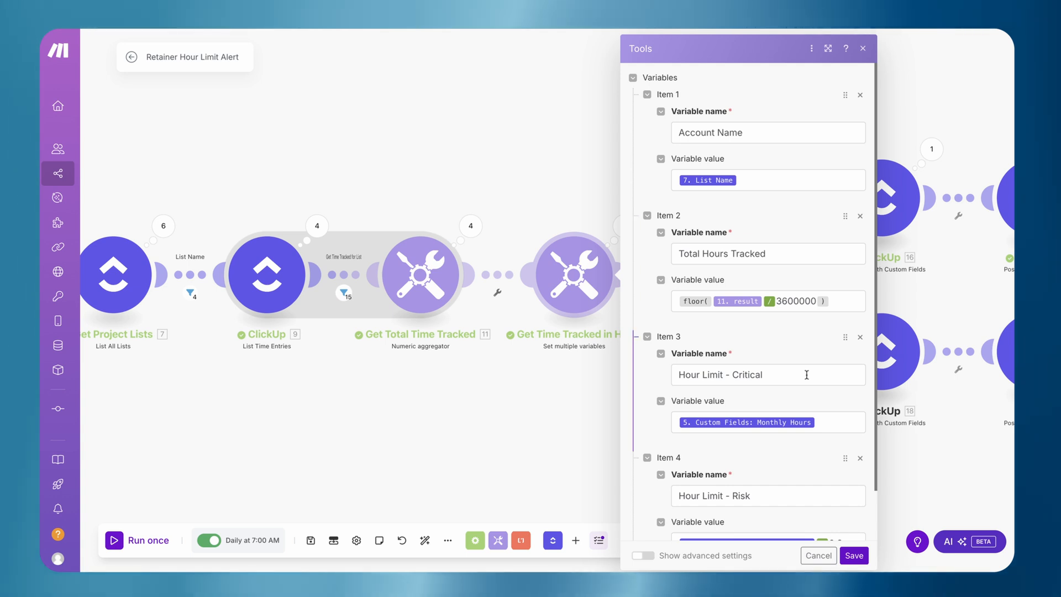
pyautogui.scroll(-1, 799, 375)
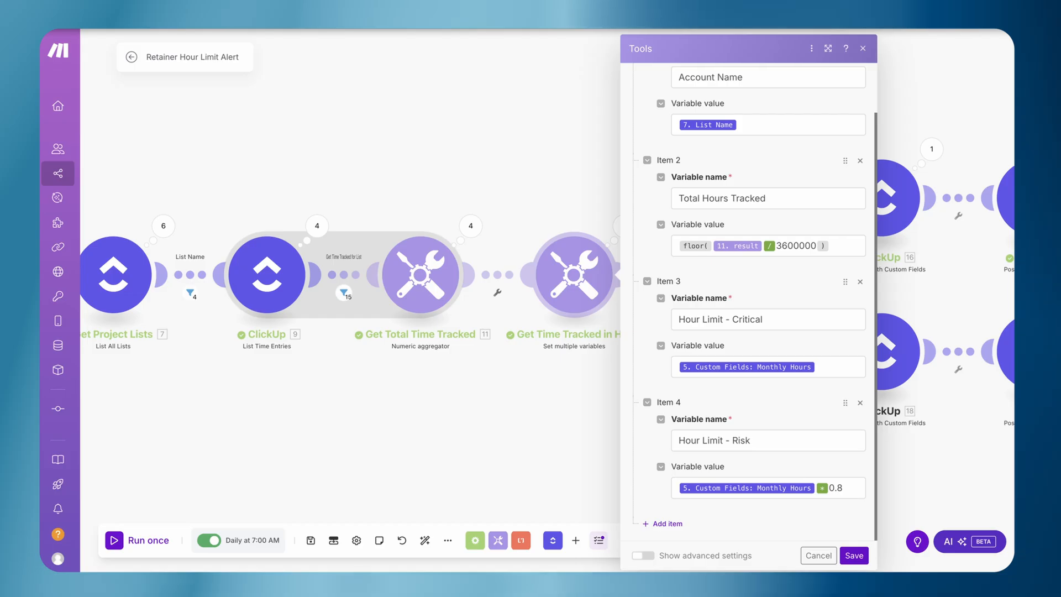
pyautogui.scroll(1, 739, 459)
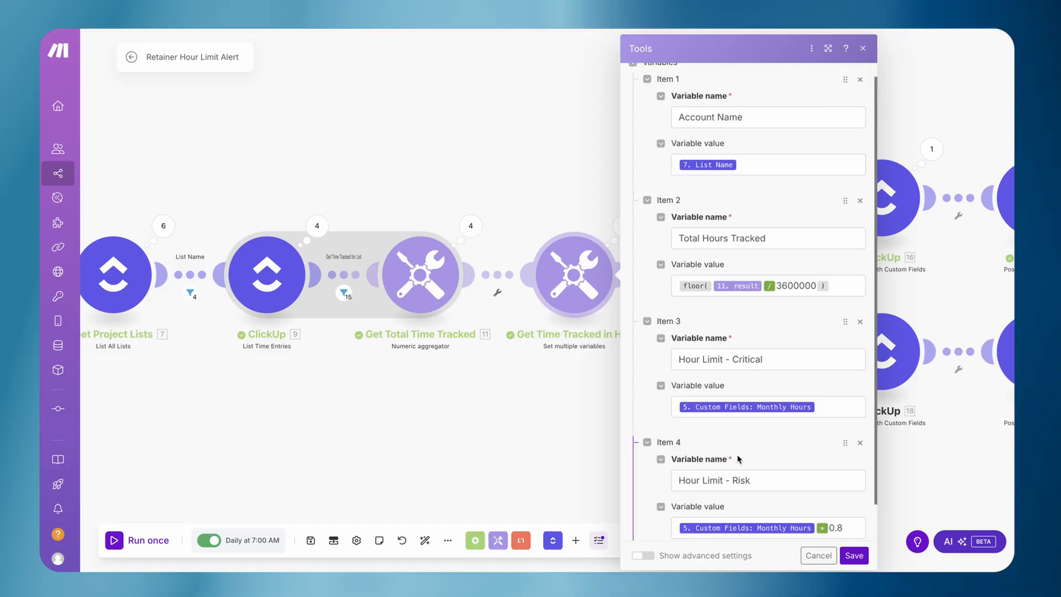
pyautogui.scroll(-1, 739, 459)
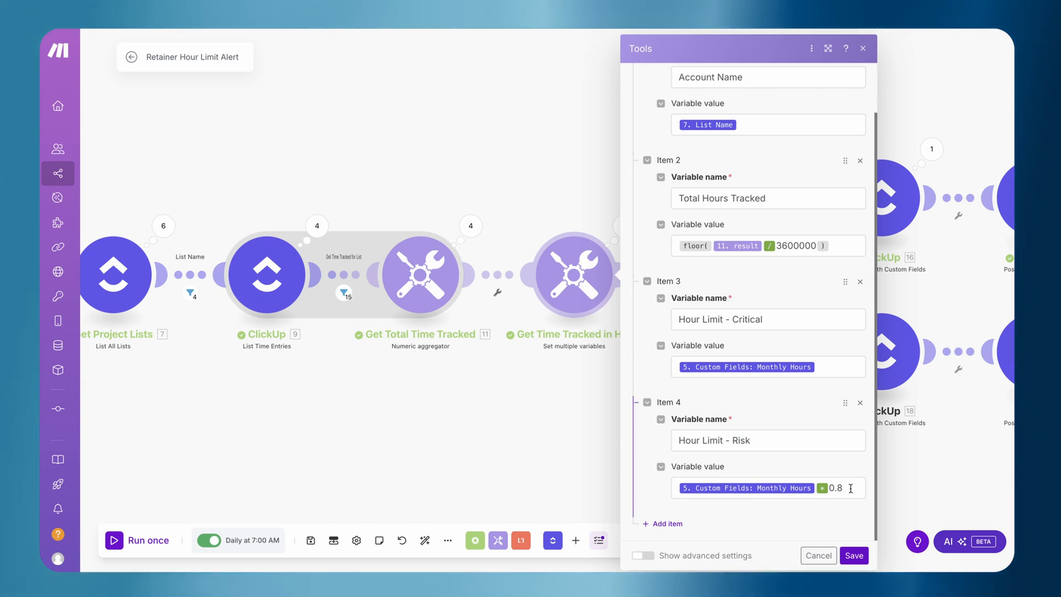
pyautogui.click(820, 489)
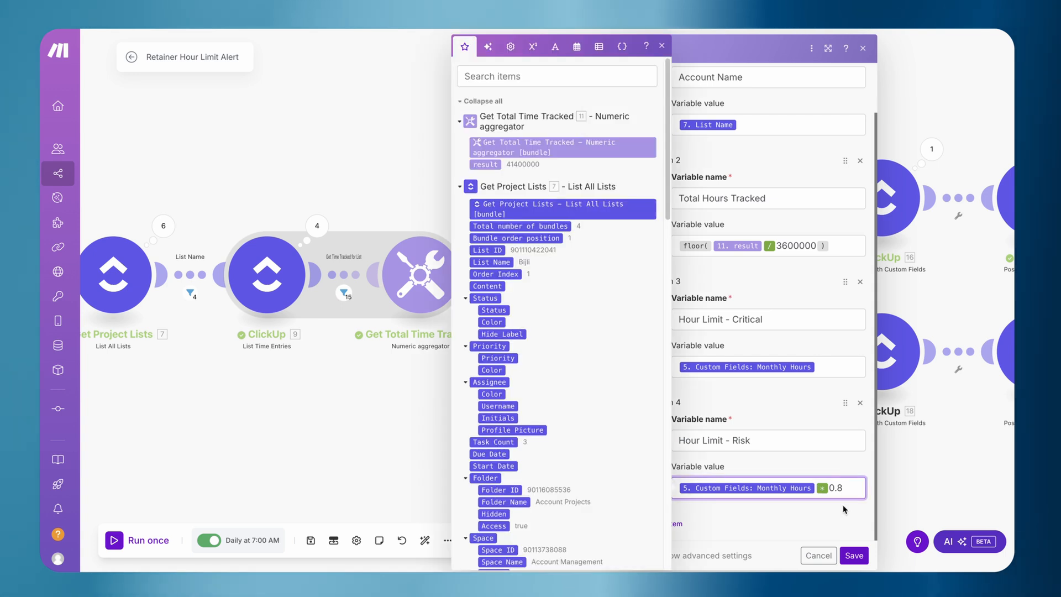
pyautogui.click(412, 415)
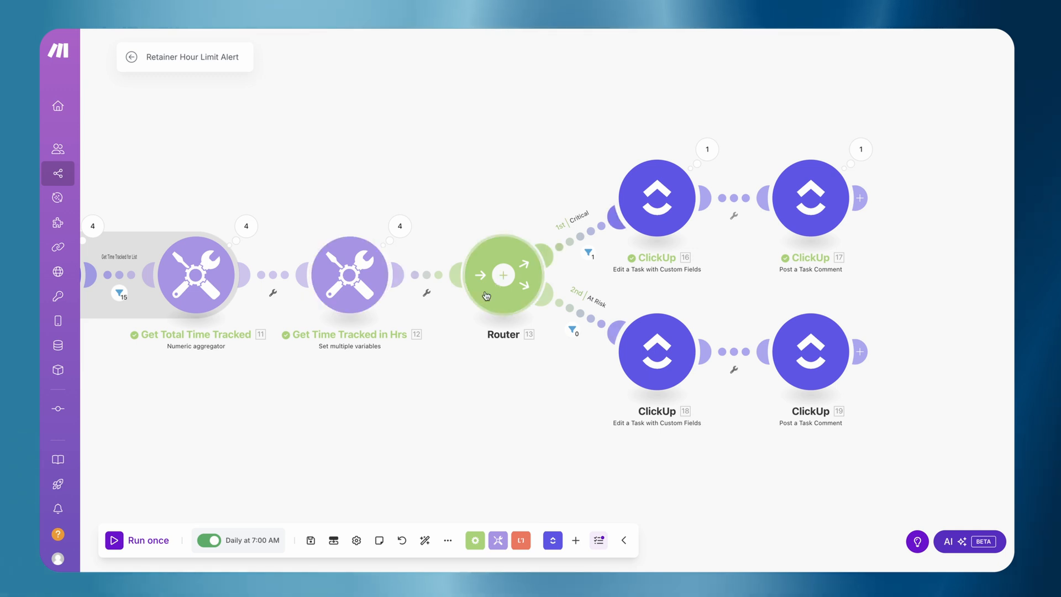
# Review the At Risk route's filter and the Account Health value set by its Edit a Task with Custom Fields module.
pyautogui.click(573, 330)
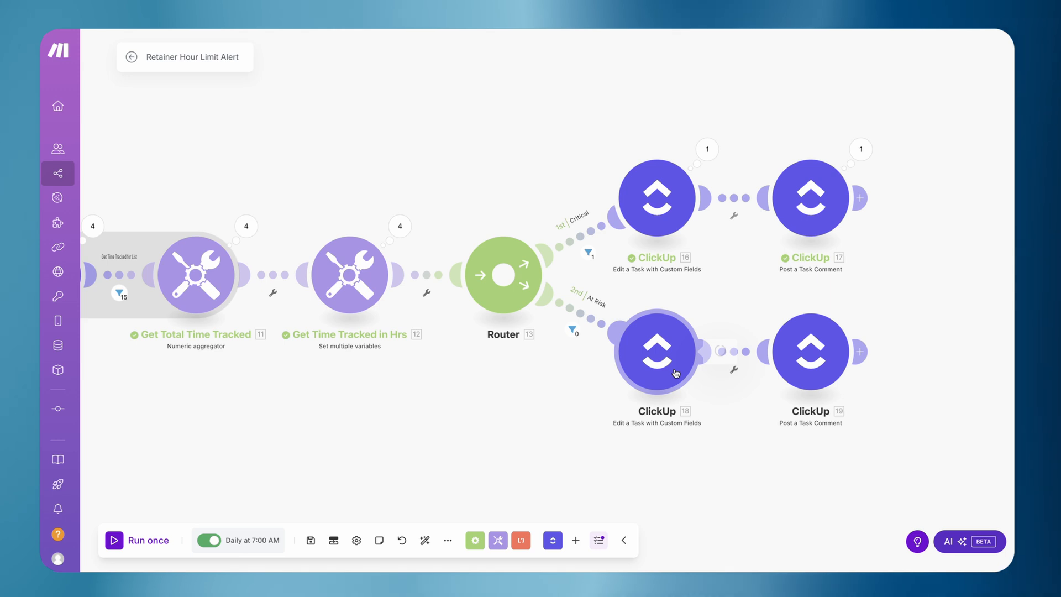
pyautogui.click(676, 374)
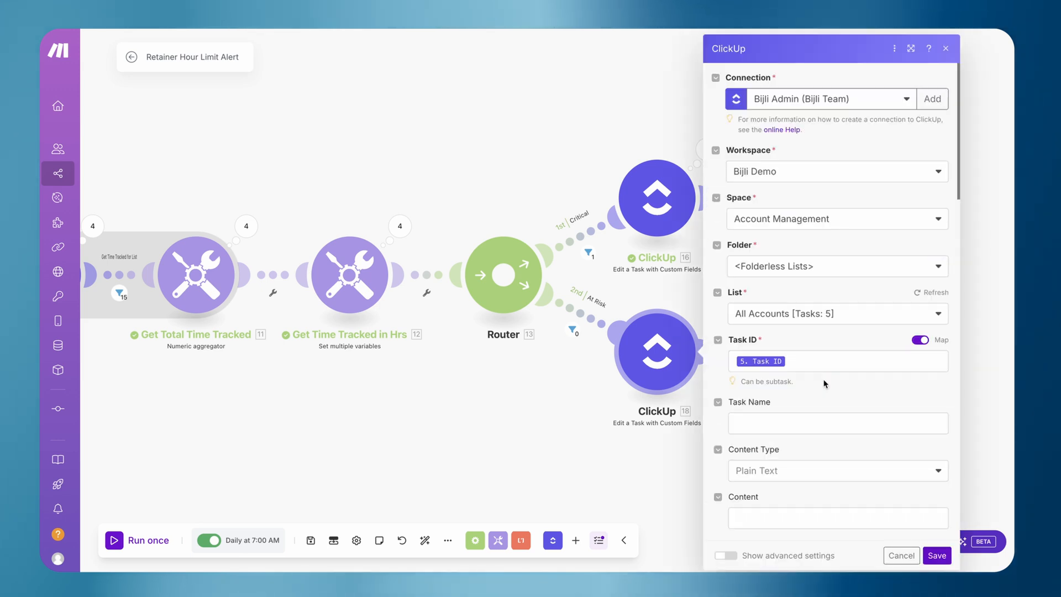
pyautogui.scroll(-15, 825, 383)
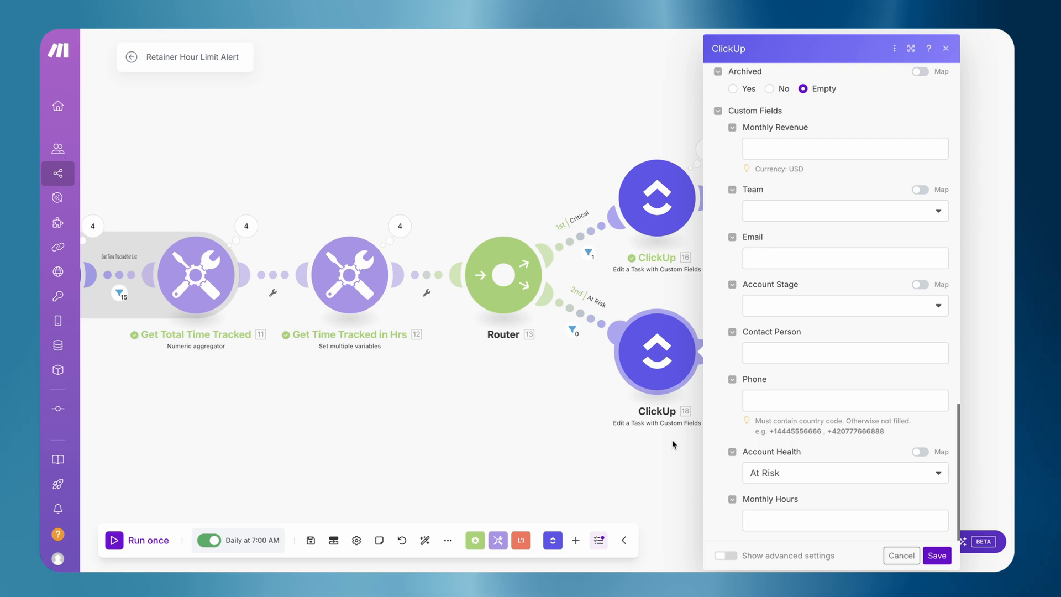
pyautogui.click(796, 365)
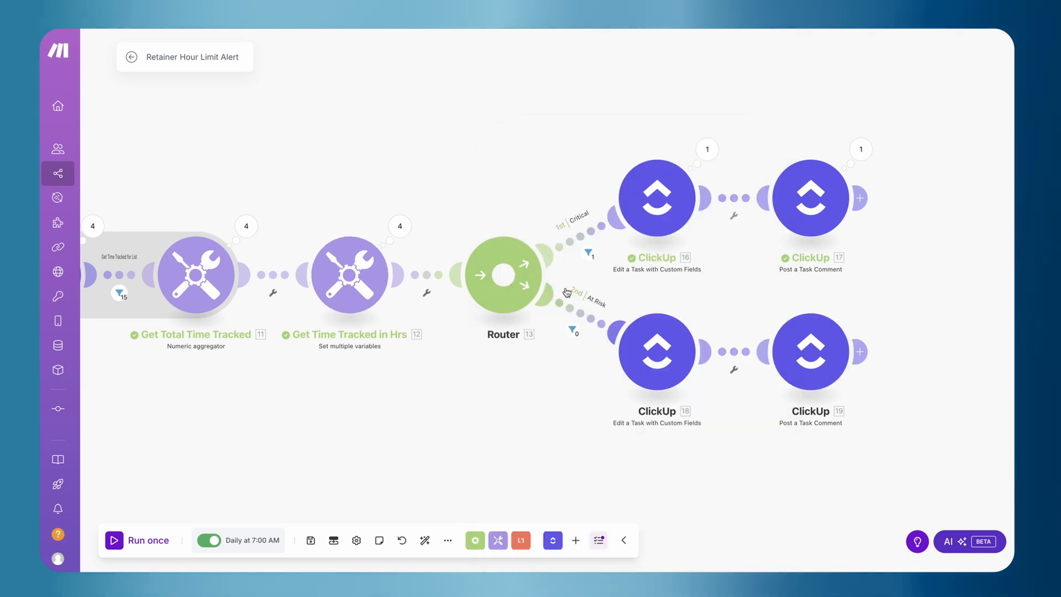
# Review the Critical route's filter conditions and the Account Health value set by its Edit a Task with Custom Fields module.
pyautogui.click(565, 252)
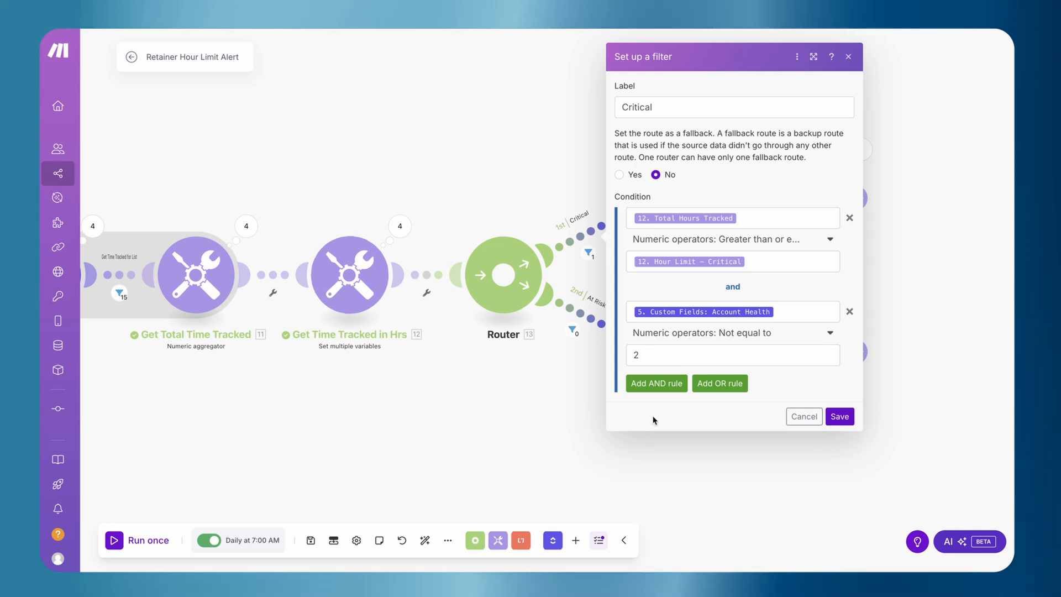
pyautogui.click(653, 456)
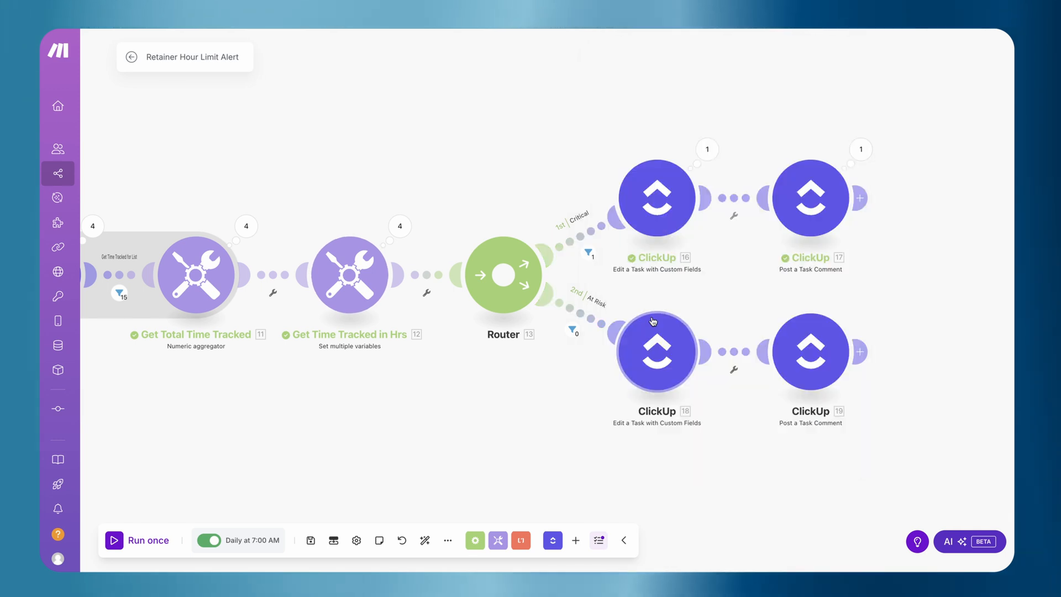
pyautogui.click(666, 218)
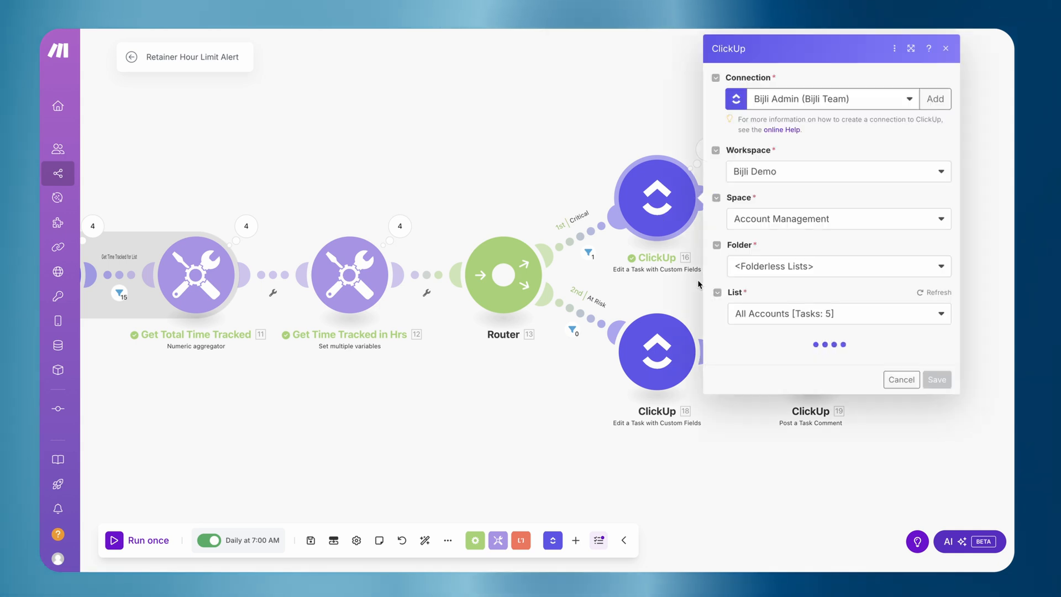
pyautogui.scroll(-10, 813, 381)
pyautogui.scroll(-2, 813, 381)
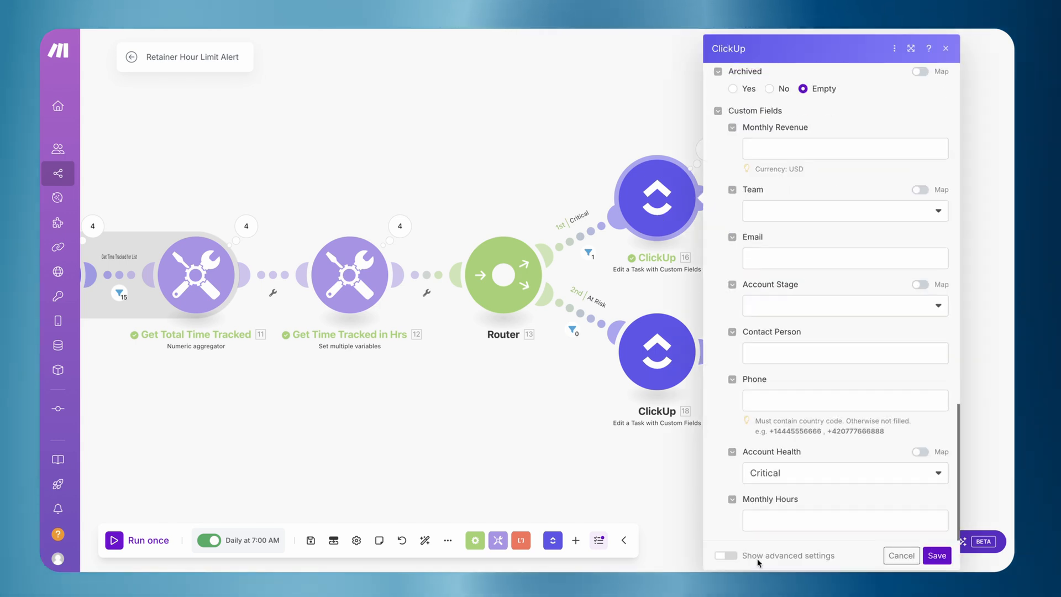
# Open the settings of the Post a Task Comment module on the Critical route.
pyautogui.click(820, 213)
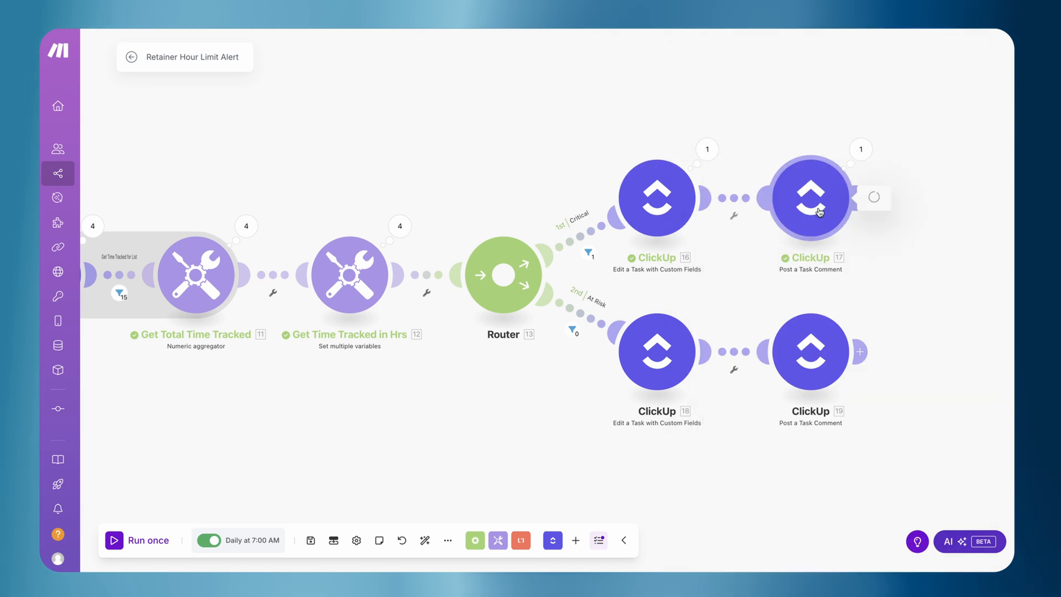